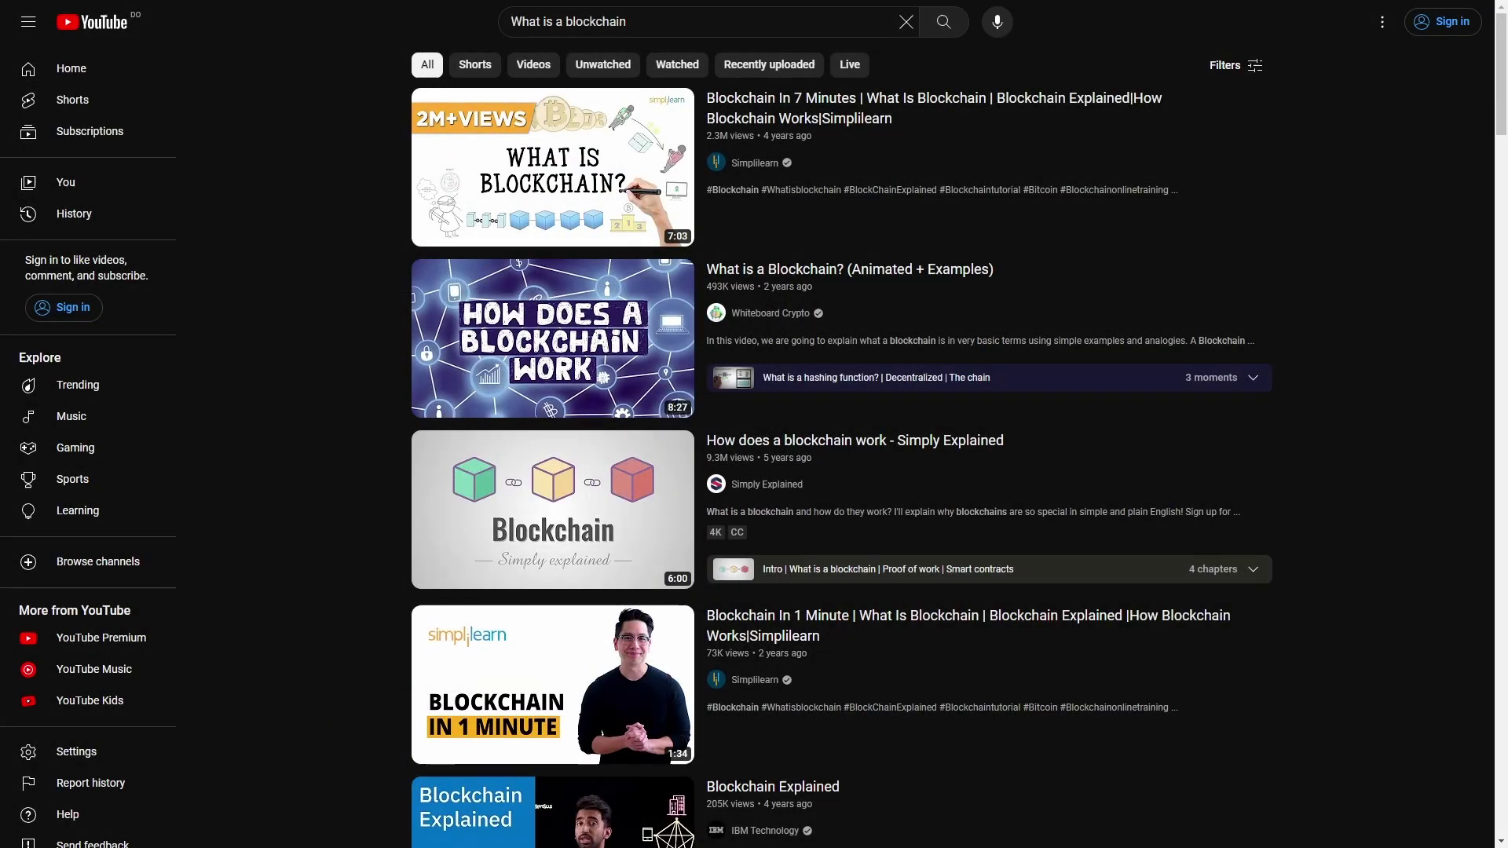
- Open the BURST topic author's profile, then switch to the BurstProject GitHub tab
{"action": "scroll", "coordinate": [840, 440], "scroll_direction": "down", "scroll_amount": 2}
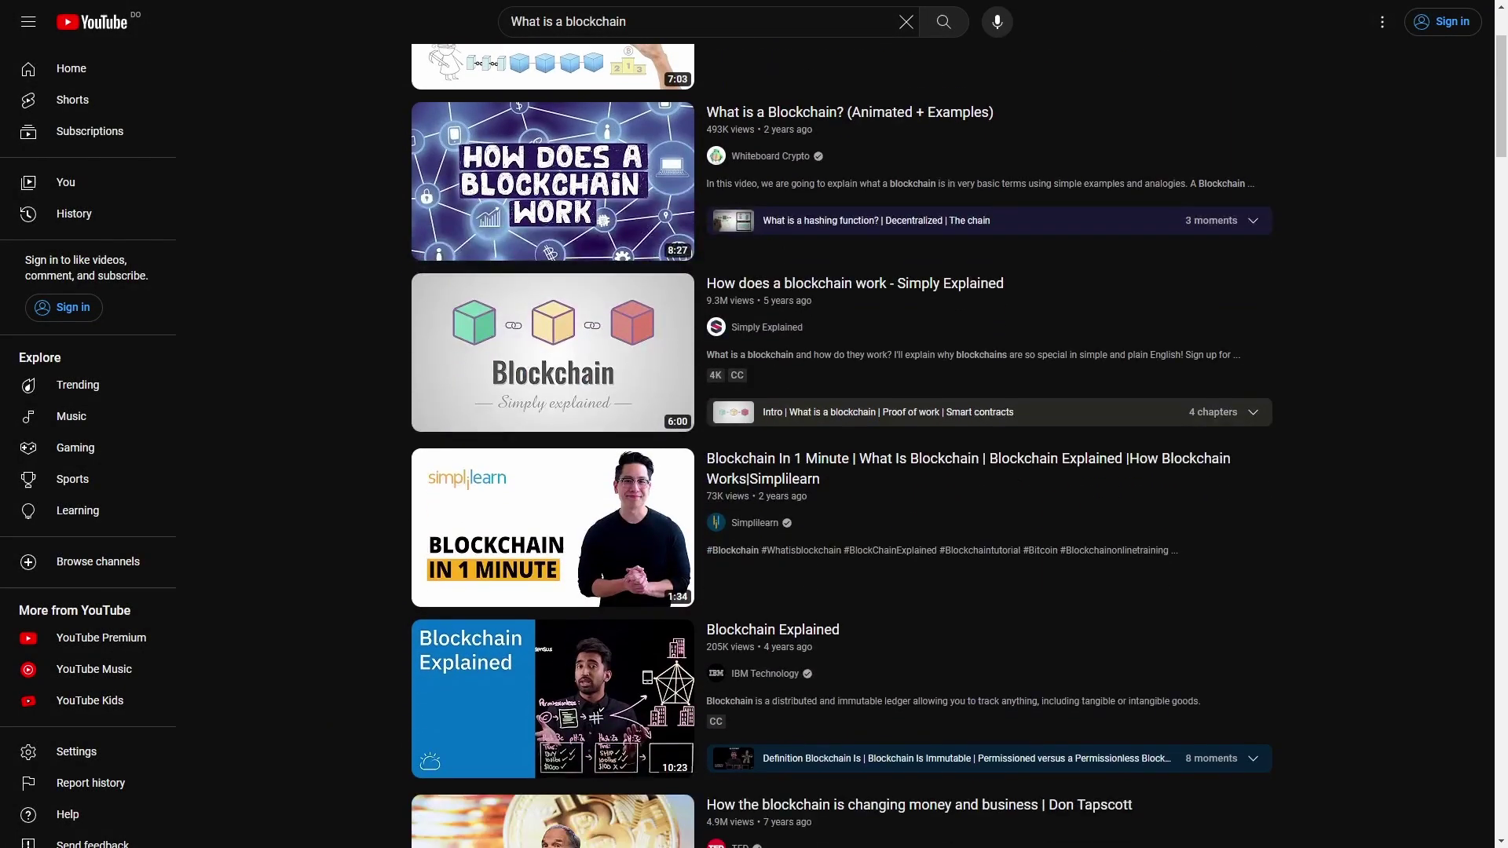
{"action": "scroll", "coordinate": [553, 503], "scroll_direction": "up", "scroll_amount": 2}
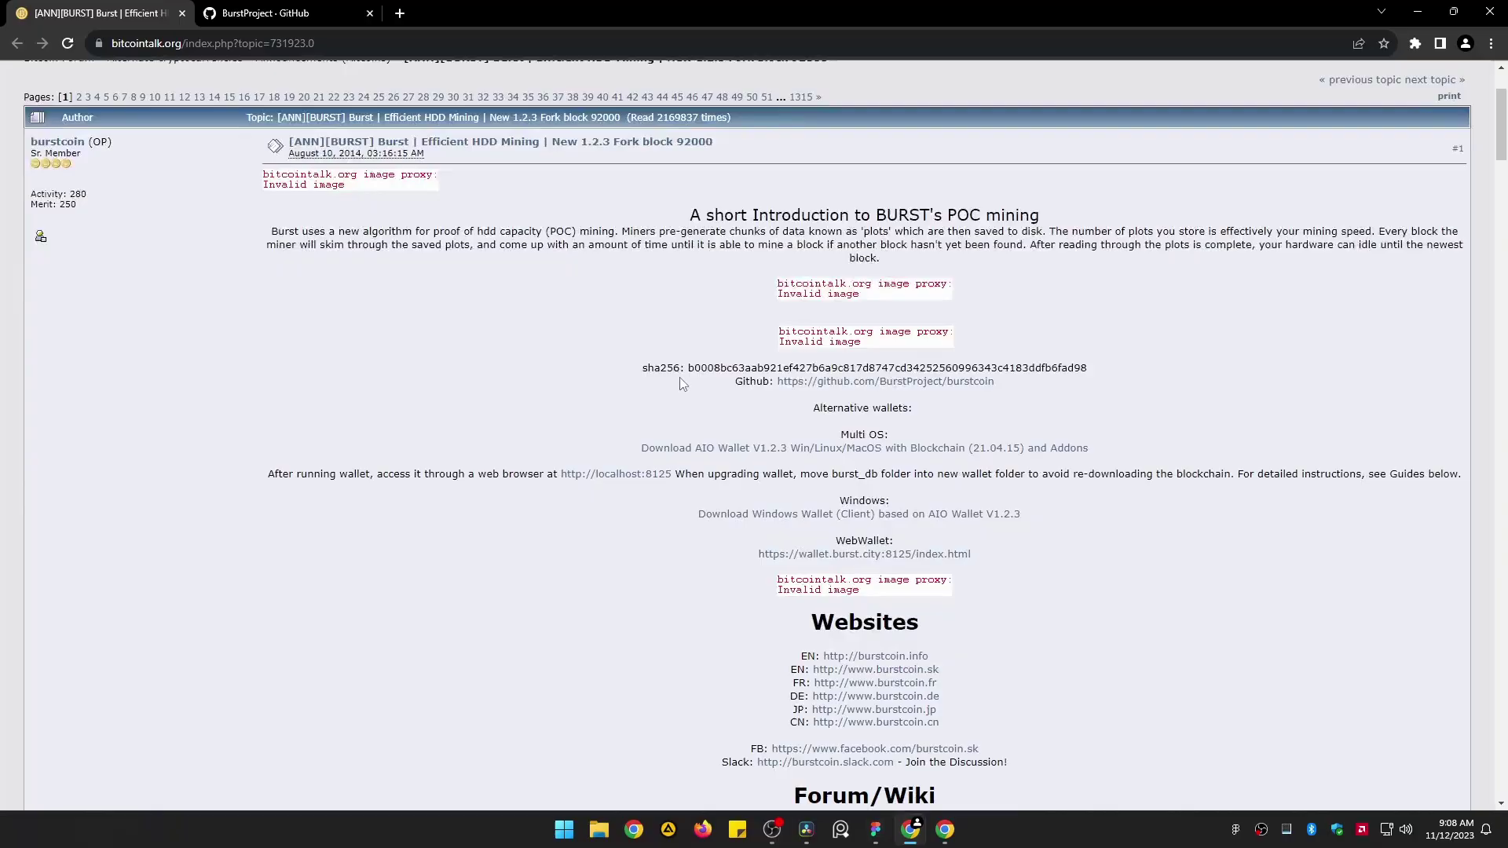
{"action": "scroll", "coordinate": [635, 374], "scroll_direction": "down", "scroll_amount": 1}
{"action": "scroll", "coordinate": [603, 374], "scroll_direction": "up", "scroll_amount": 1}
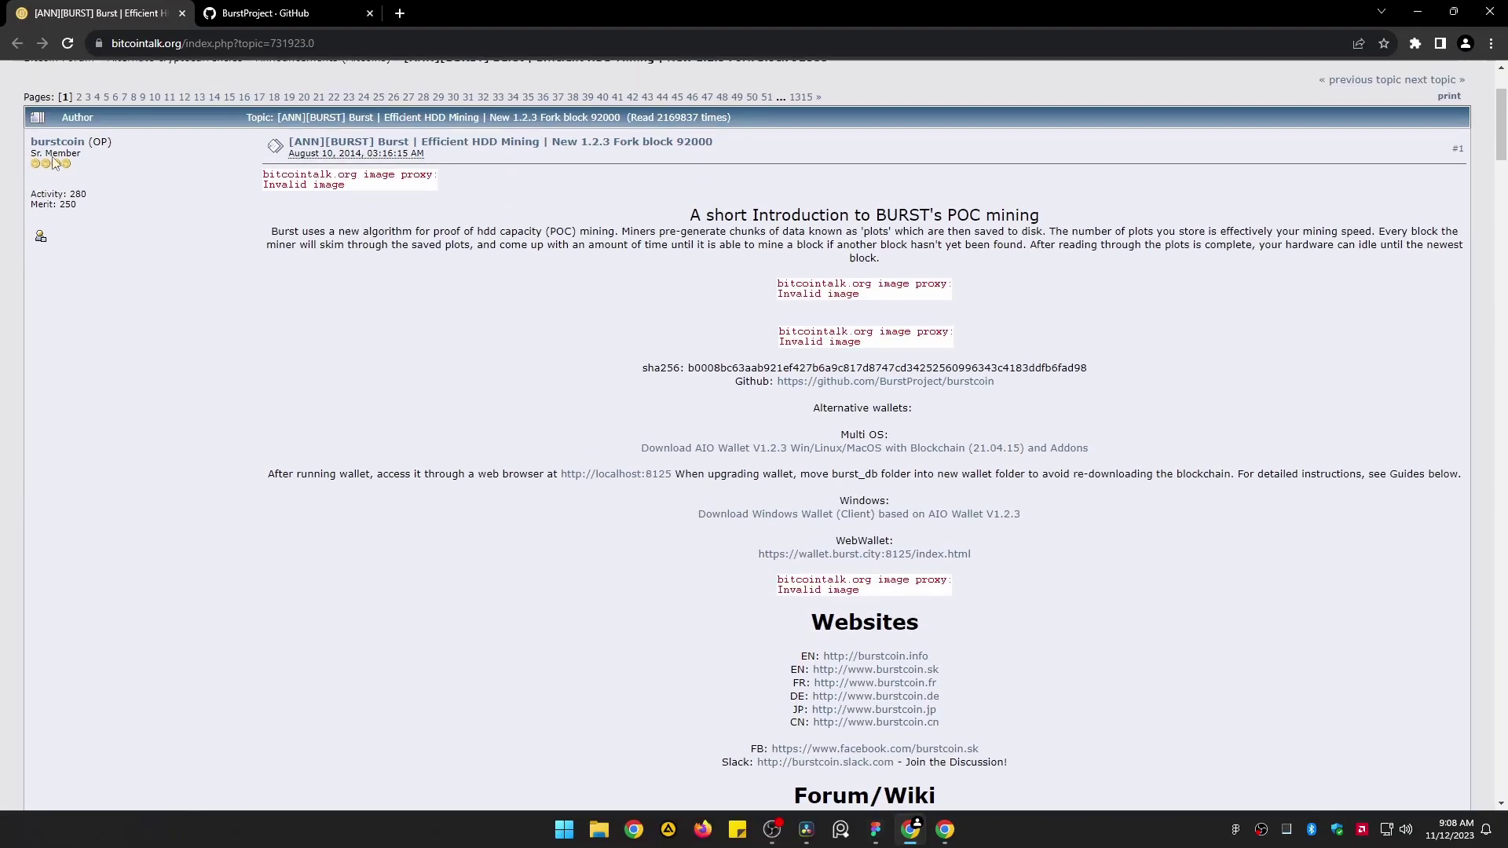
{"action": "left_click", "coordinate": [44, 143]}
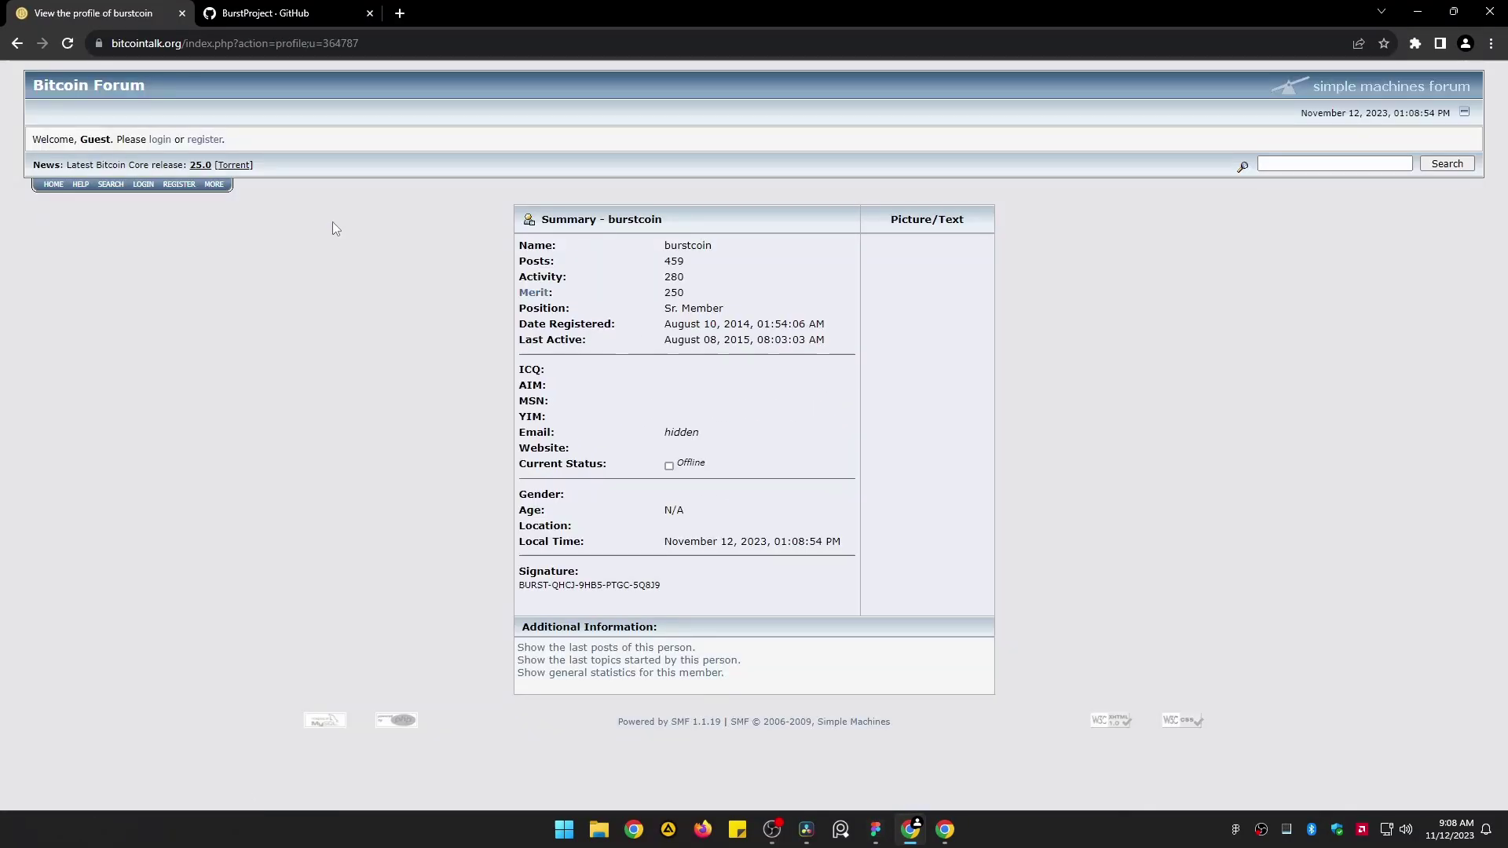
{"action": "left_click", "coordinate": [298, 11]}
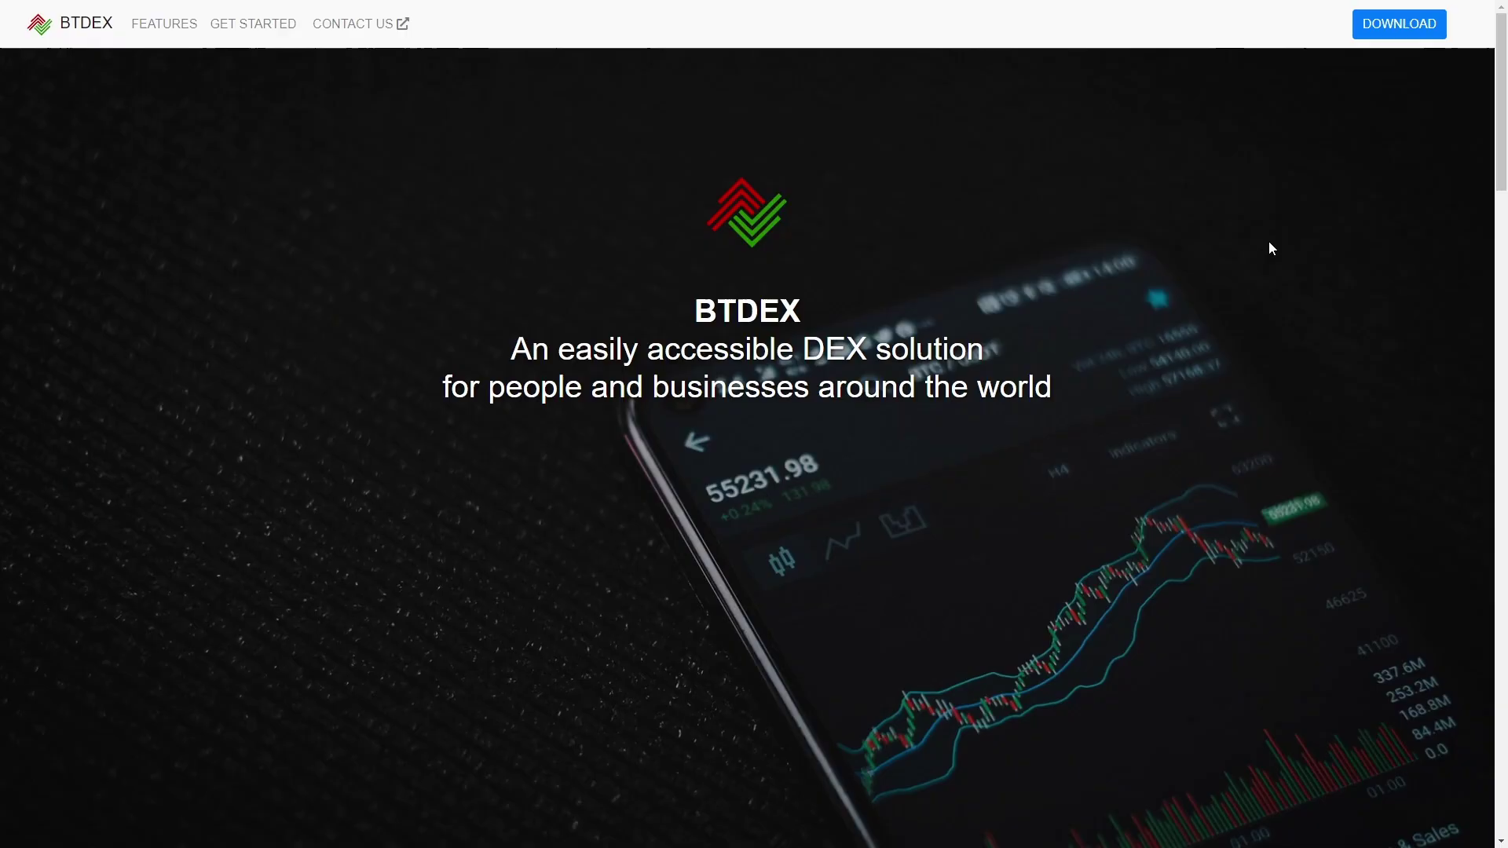
{"action": "scroll", "coordinate": [1339, 293], "scroll_direction": "down", "scroll_amount": 9}
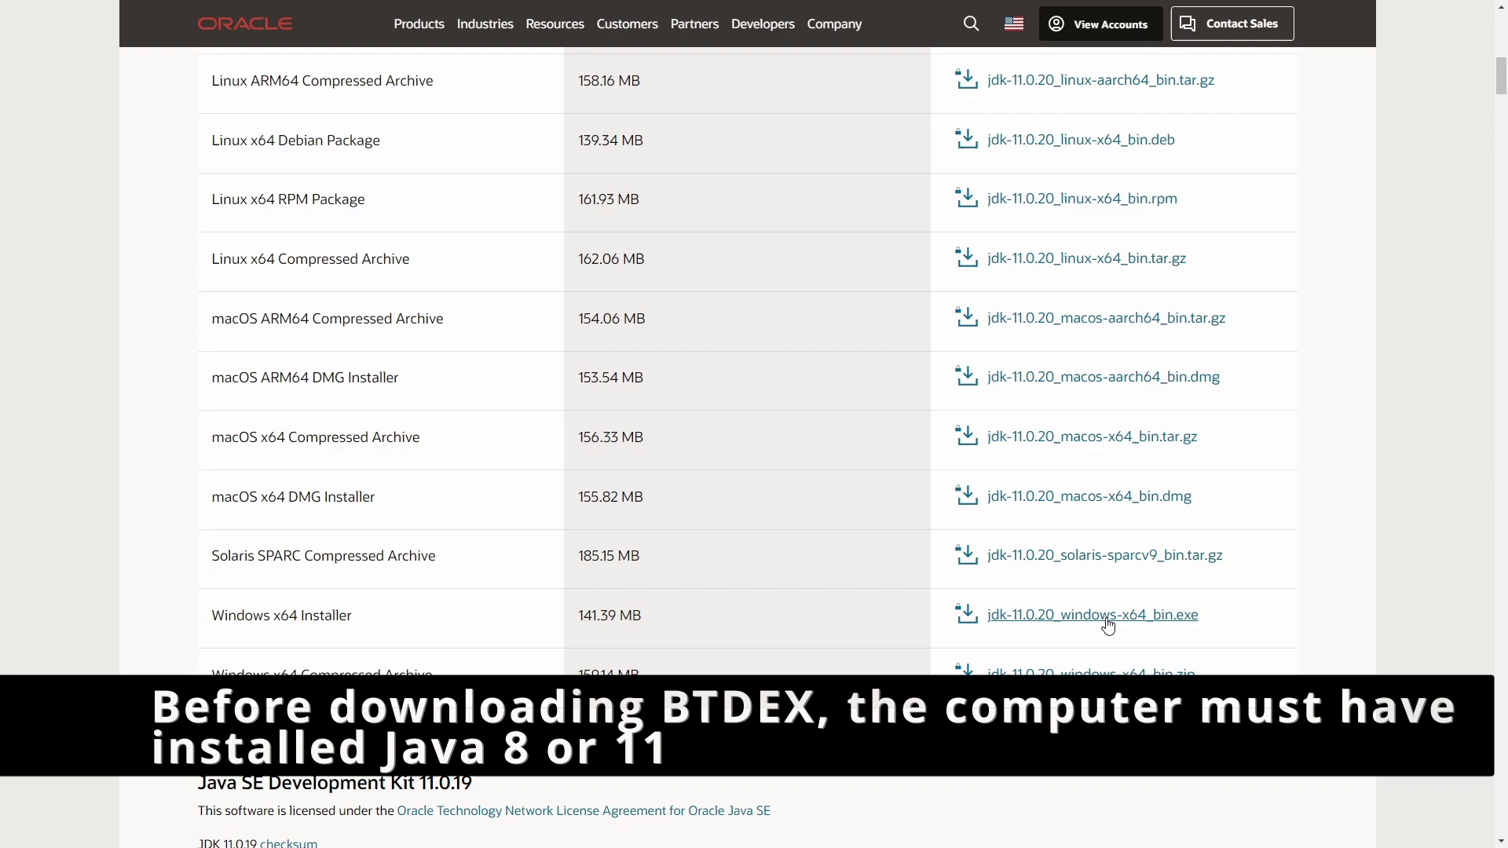
- Download jdk-11.0.20_windows-x64_bin.exe after accepting the Oracle Java SE license agreement
{"action": "left_click", "coordinate": [1107, 617]}
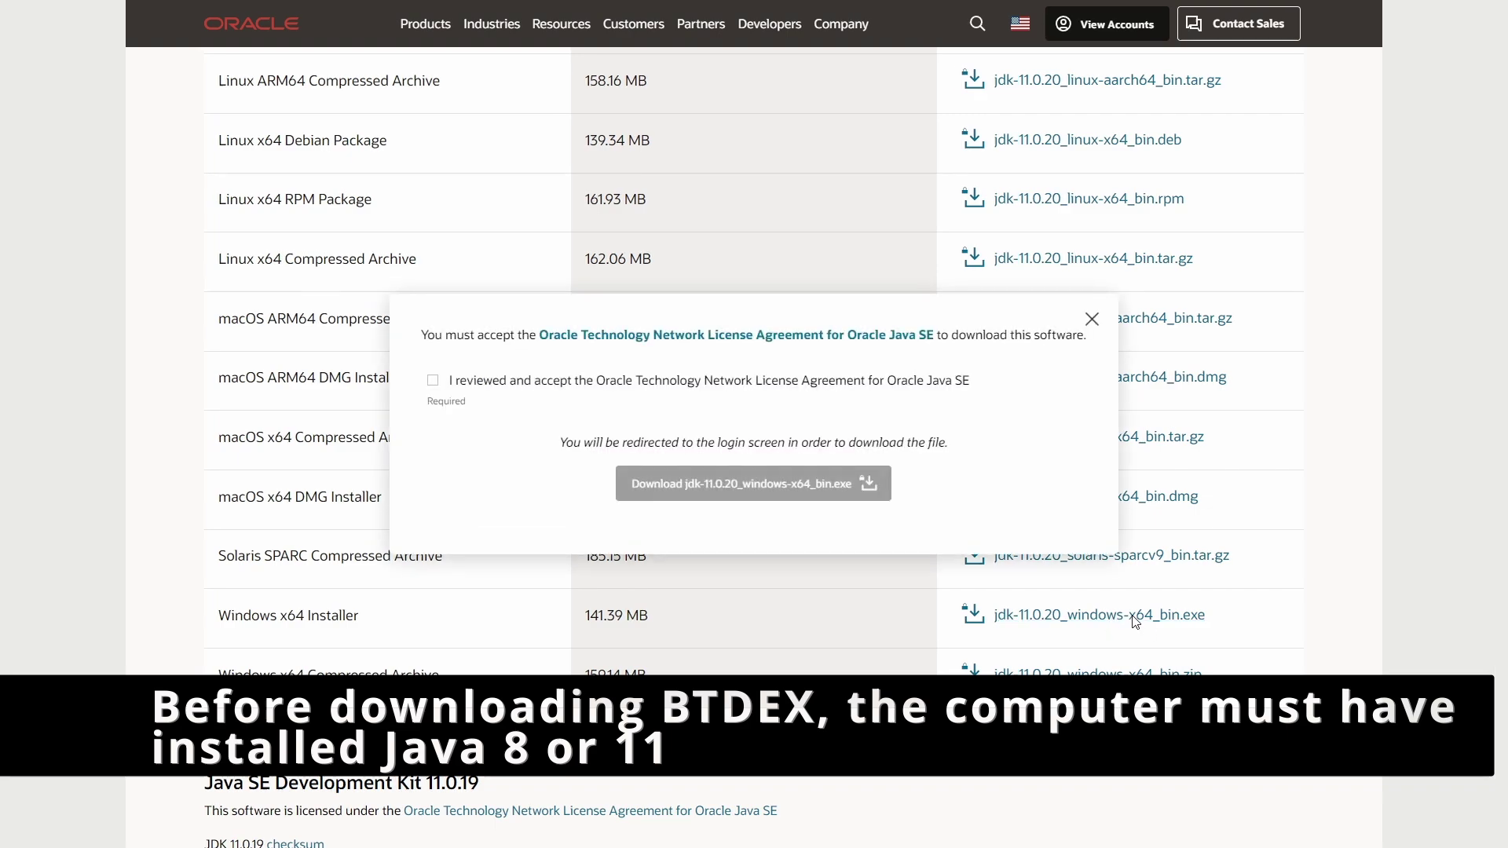
{"action": "left_click", "coordinate": [433, 381]}
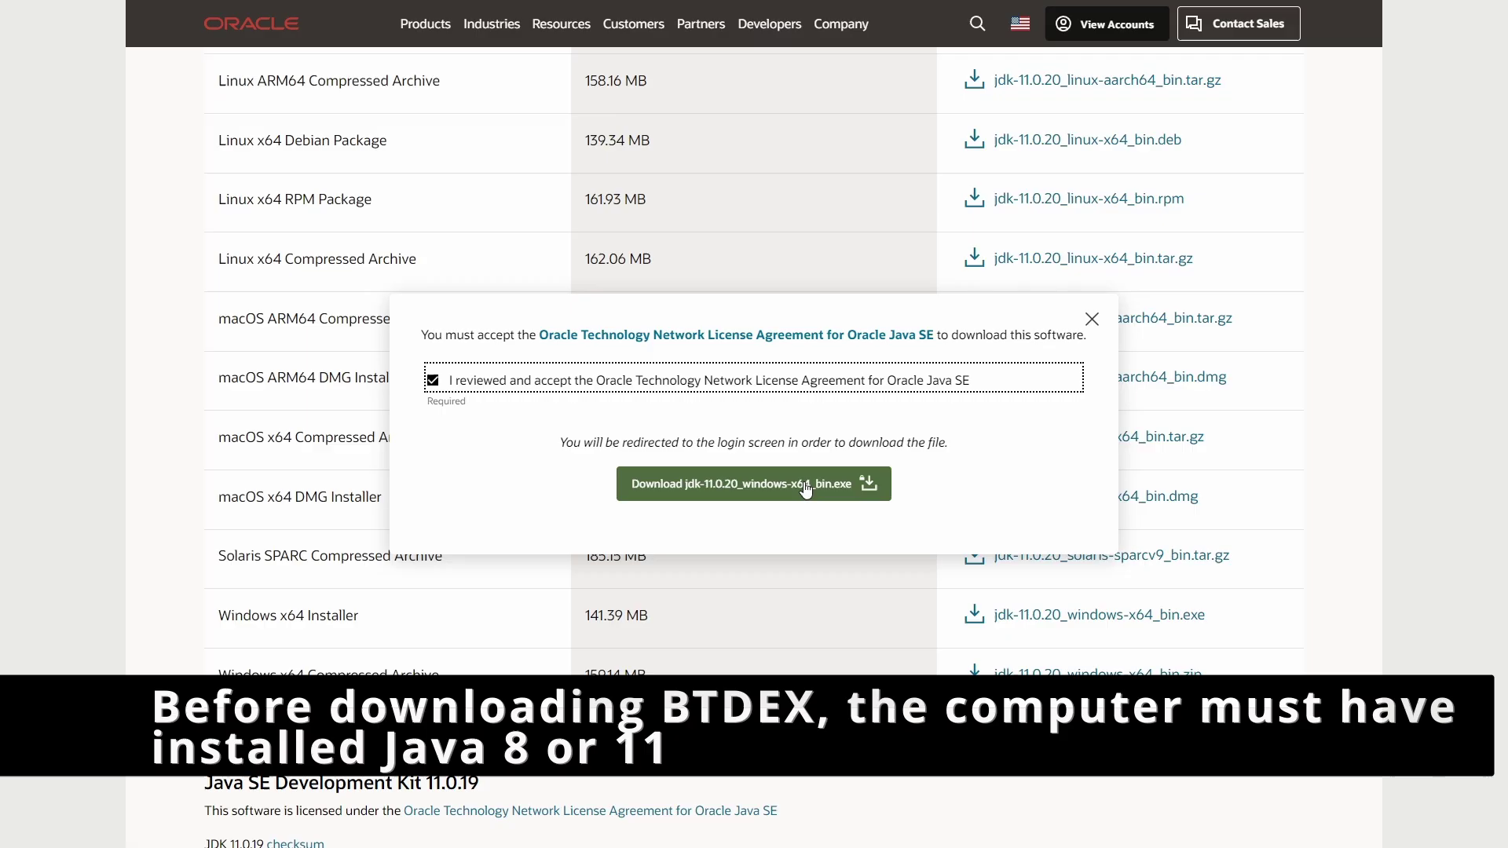
{"action": "left_click", "coordinate": [806, 487]}
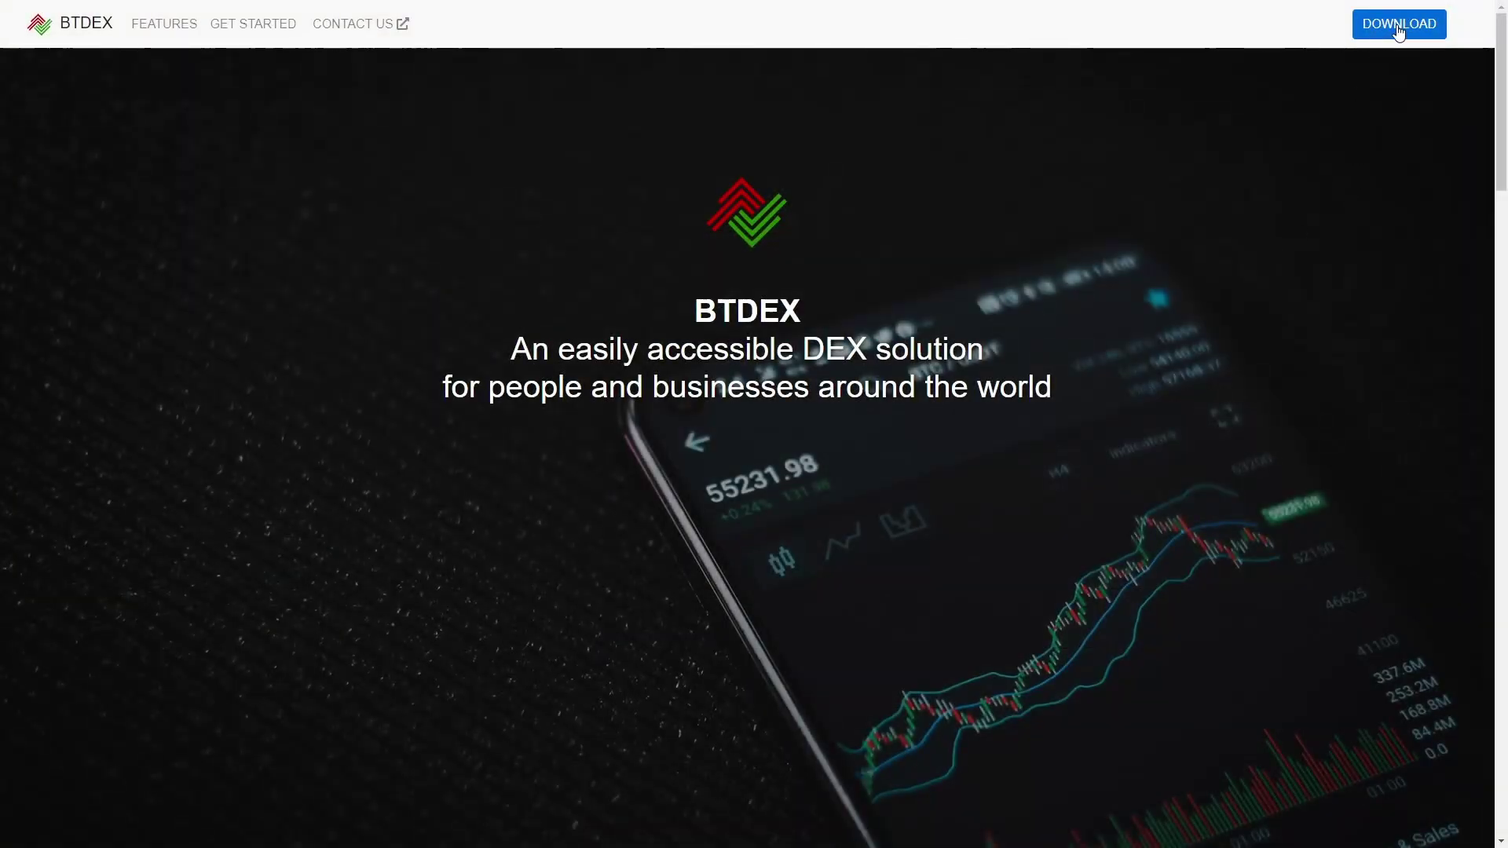
- Jump to the DOWNLOAD section of the BTDEX website
{"action": "left_click", "coordinate": [1380, 34]}
{"action": "scroll", "coordinate": [1213, 362], "scroll_direction": "up", "scroll_amount": 2}
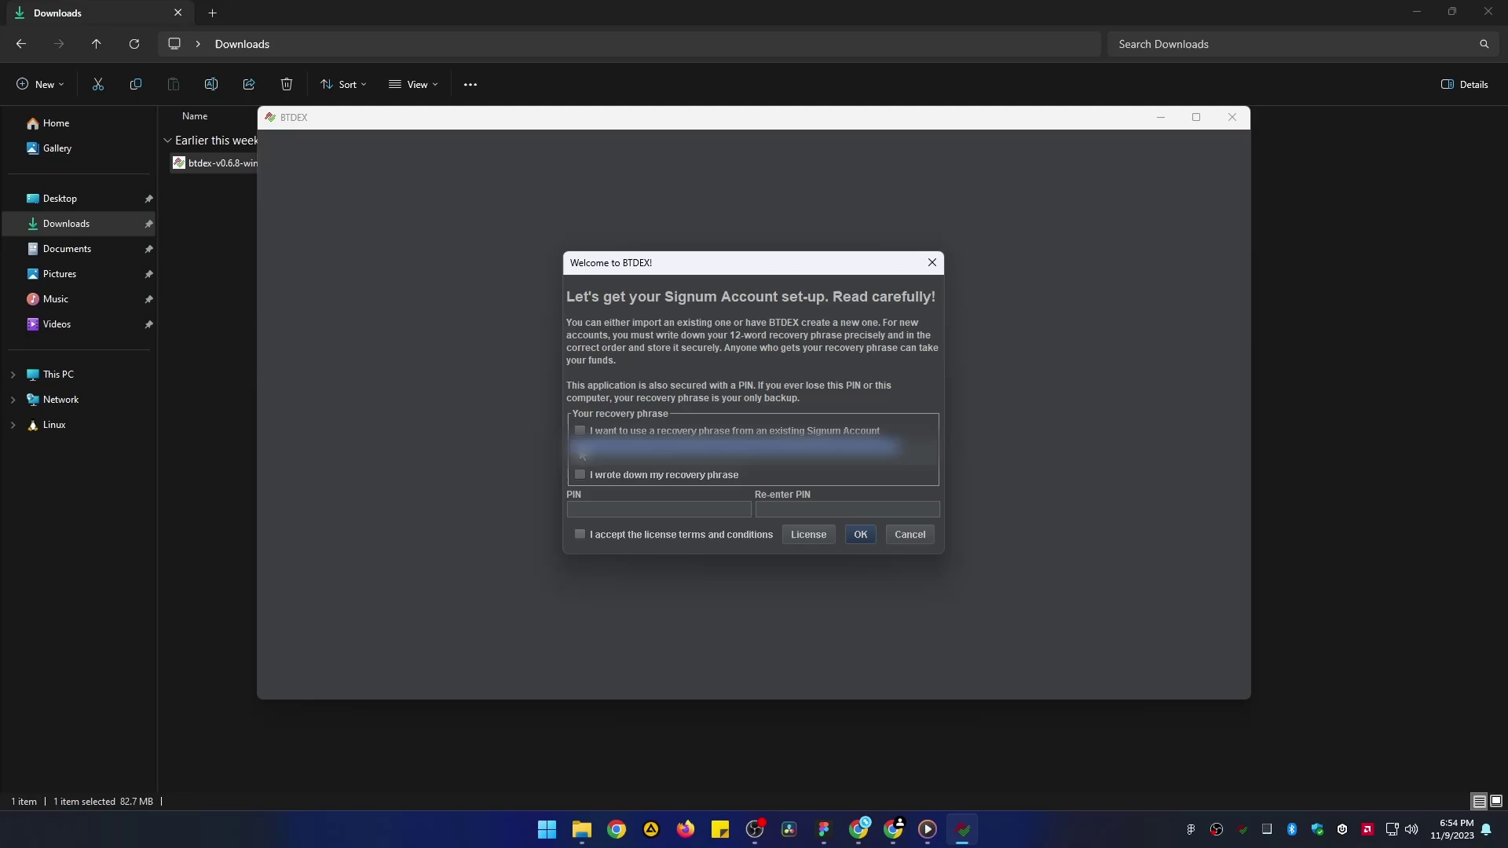
- Confirm the recovery phrase was written down and enter the account PIN twice
{"action": "left_click", "coordinate": [581, 474]}
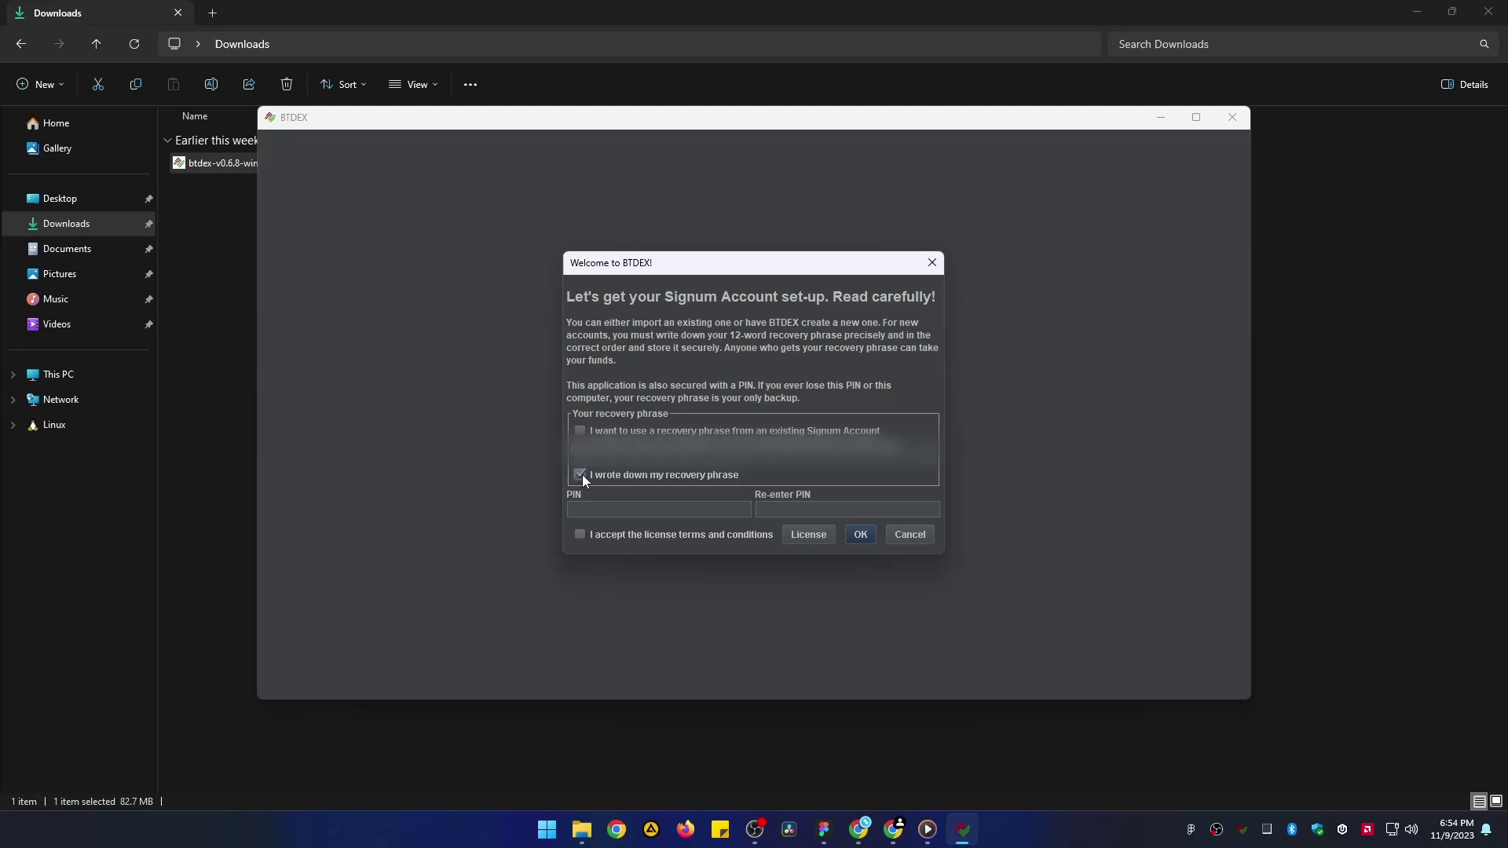
{"action": "left_click", "coordinate": [591, 508]}
{"action": "type", "text": "123456"}
{"action": "left_click", "coordinate": [819, 511]}
{"action": "type", "text": "123456789"}
- Read through and accept the license terms, then finish creating the account
{"action": "left_click", "coordinate": [807, 539]}
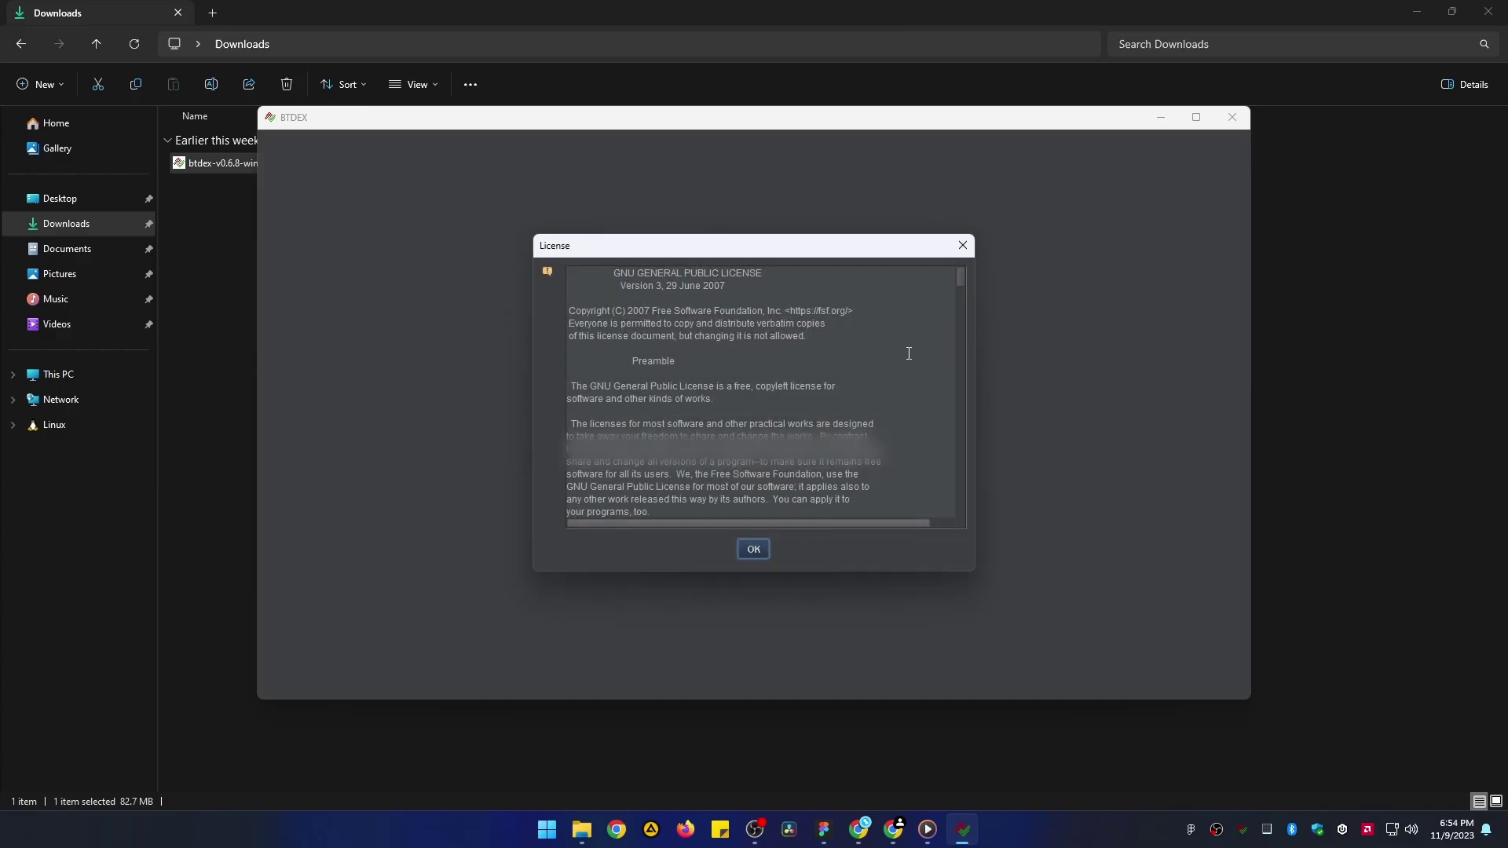
{"action": "left_click_drag", "start_coordinate": [959, 282], "coordinate": [956, 512]}
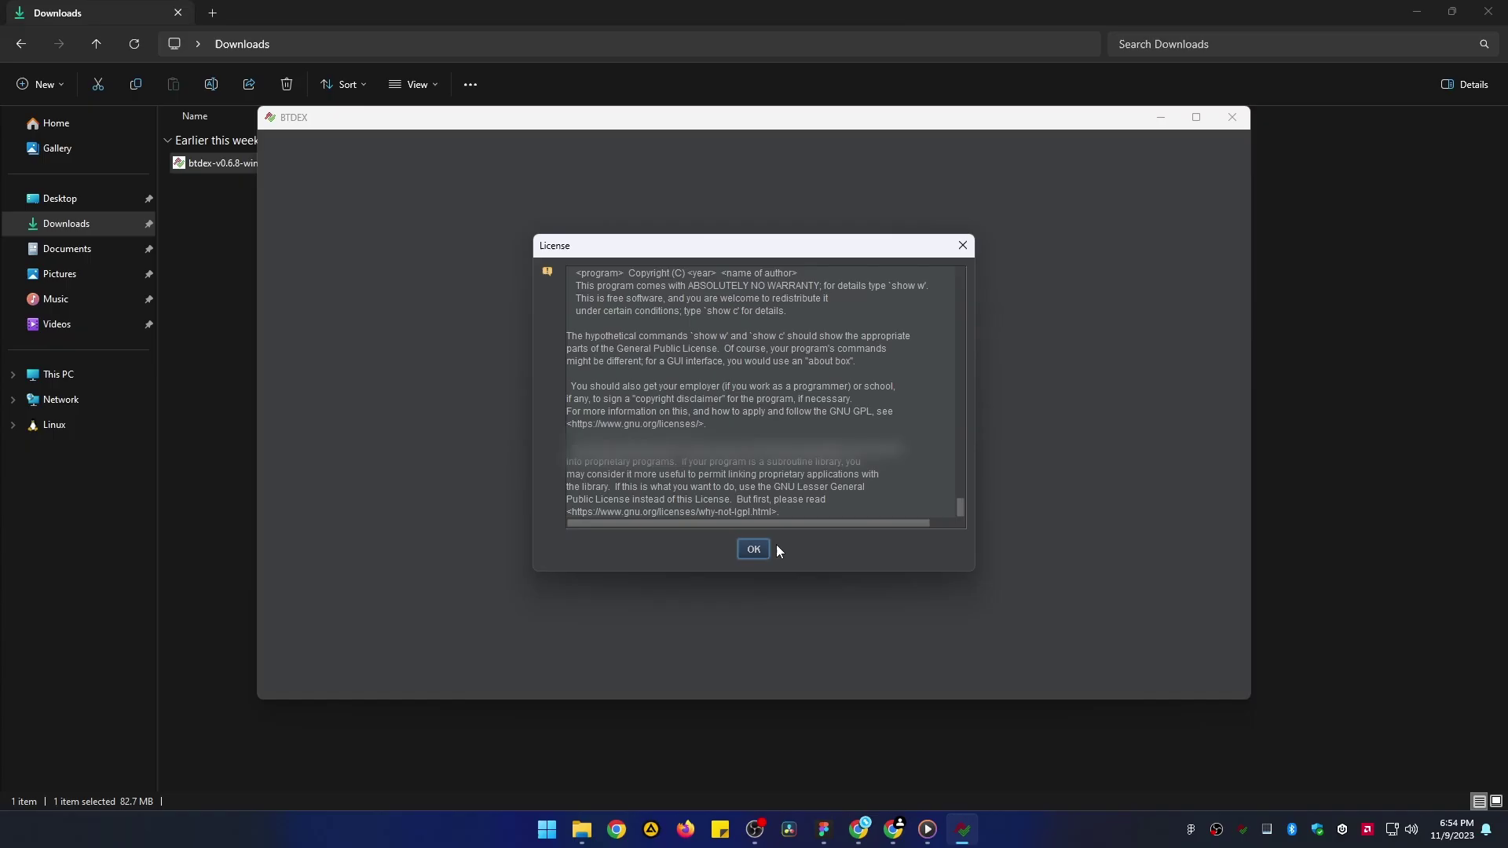
{"action": "left_click", "coordinate": [753, 549]}
{"action": "left_click", "coordinate": [581, 534]}
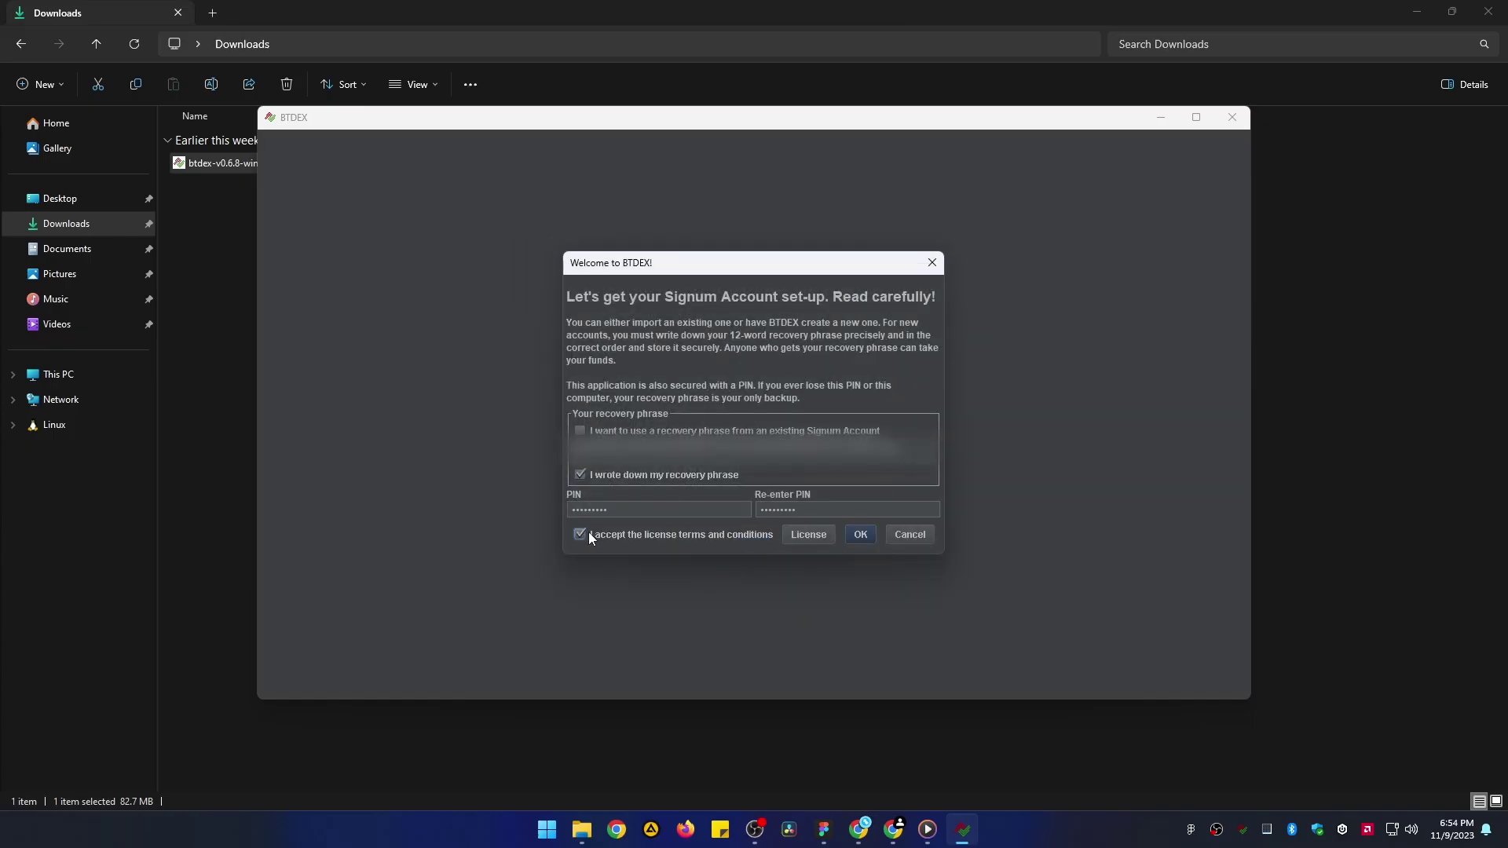
{"action": "left_click", "coordinate": [861, 534]}
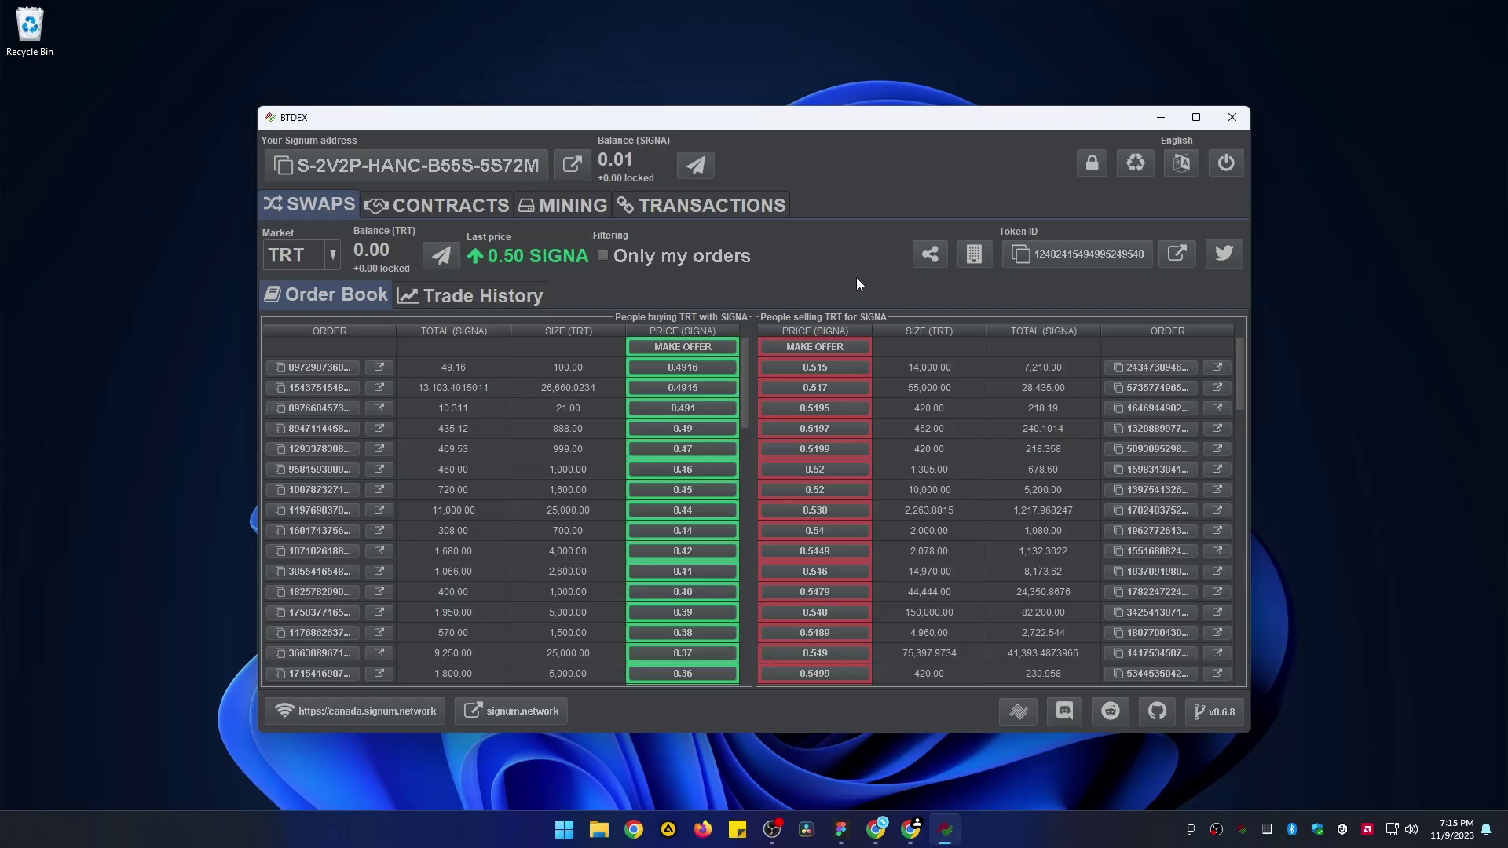
- Open the plotting controls and pick the drive location for the first plot folder, E:\Plots
{"action": "left_click", "coordinate": [568, 205]}
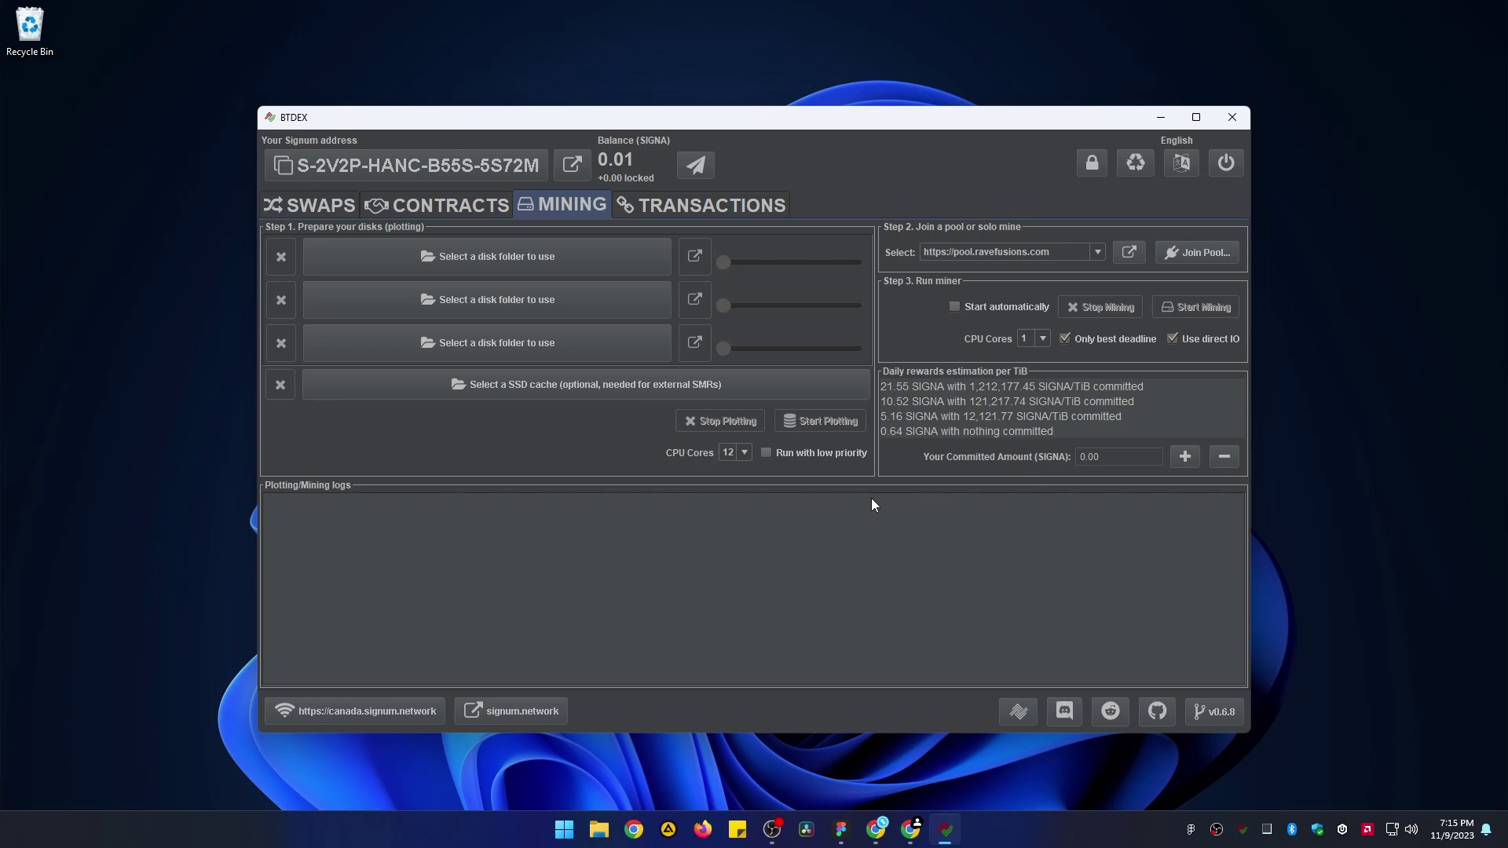
{"action": "left_click", "coordinate": [501, 261]}
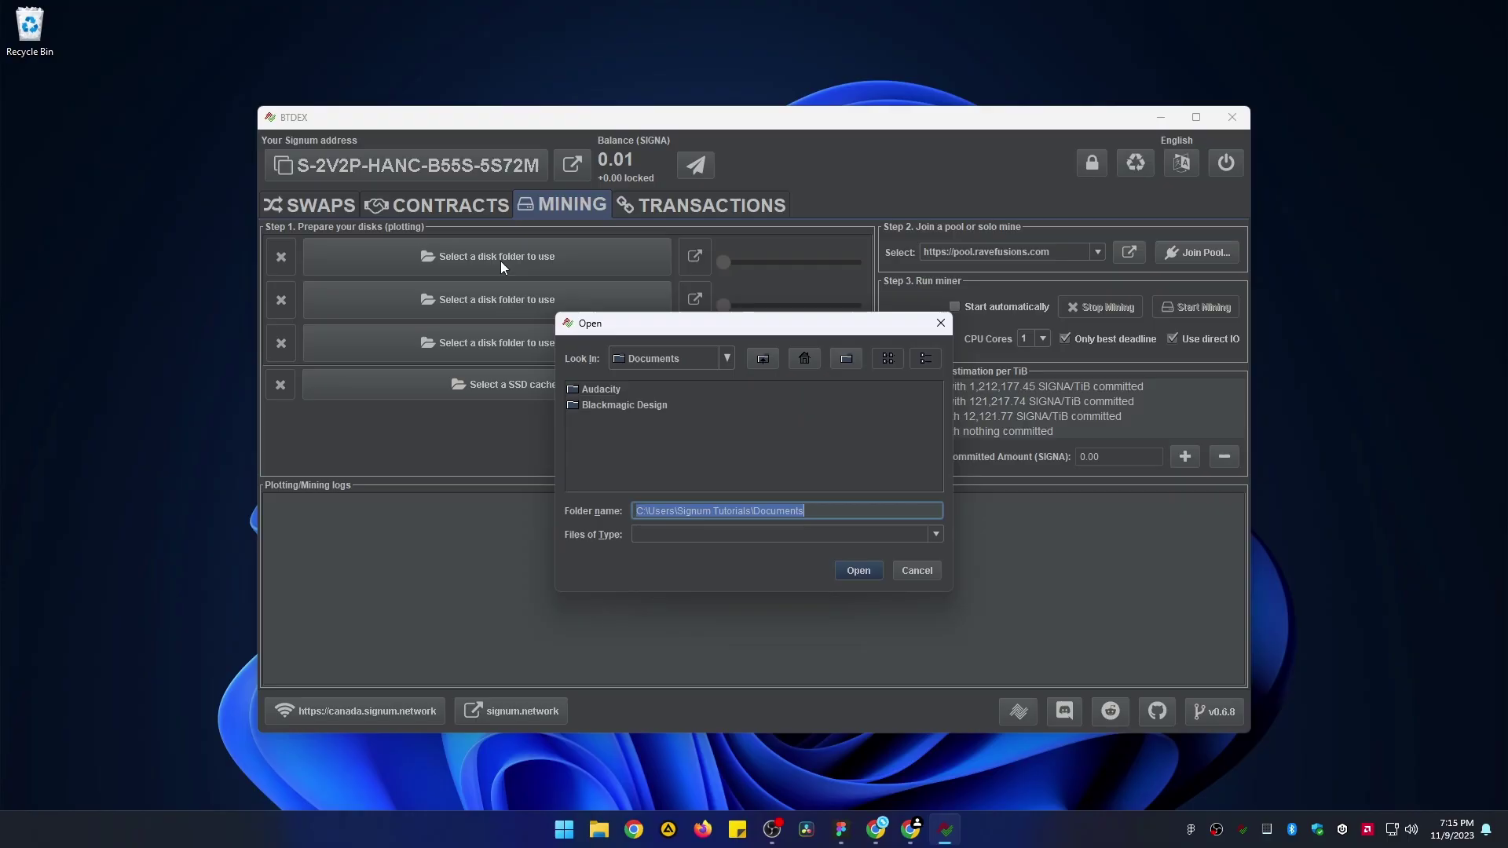
{"action": "left_click", "coordinate": [727, 359]}
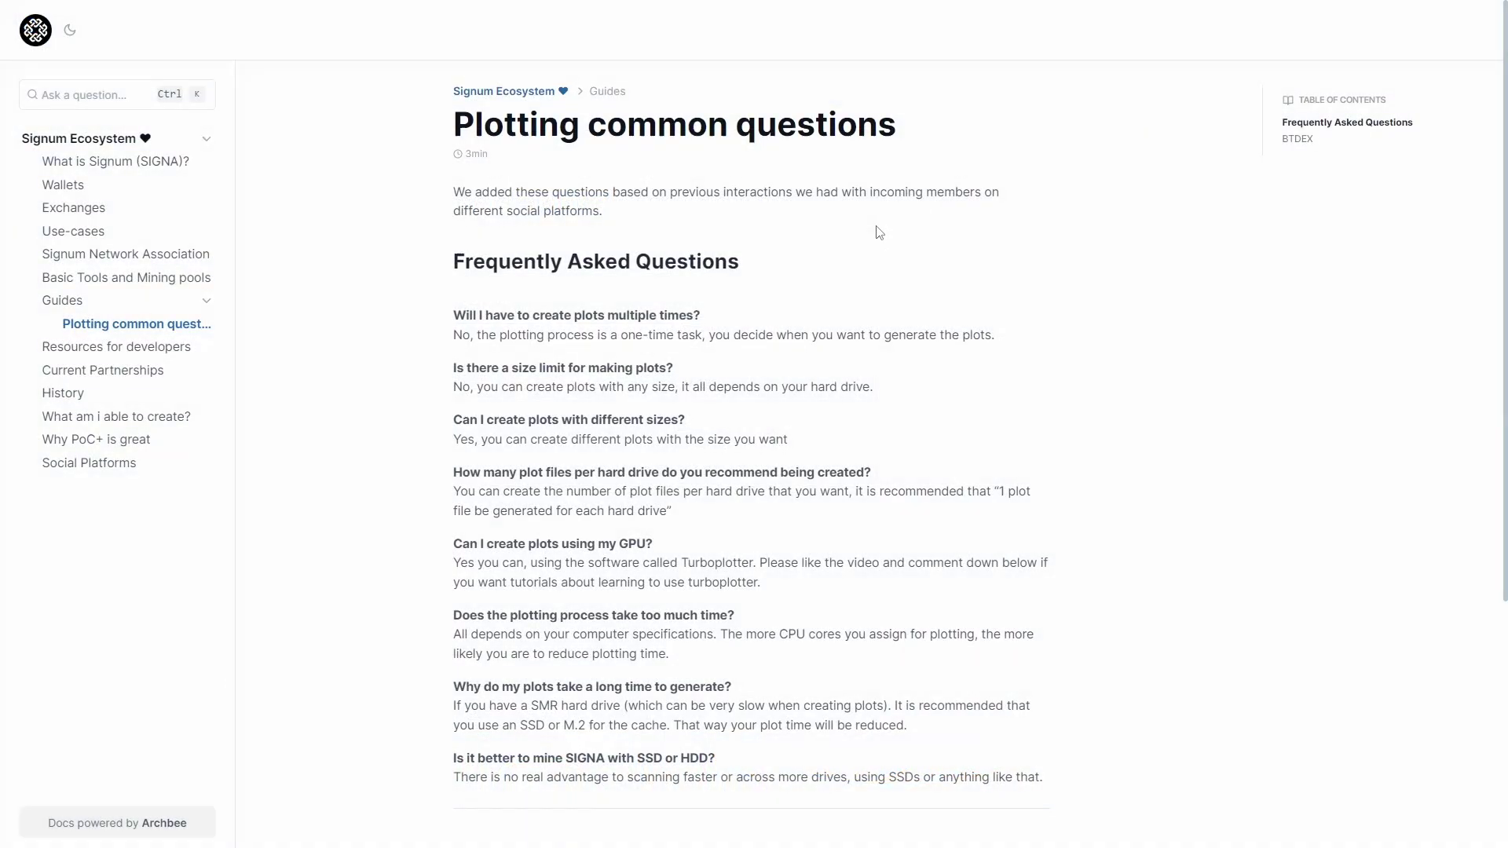
{"action": "scroll", "coordinate": [795, 246], "scroll_direction": "down", "scroll_amount": 2}
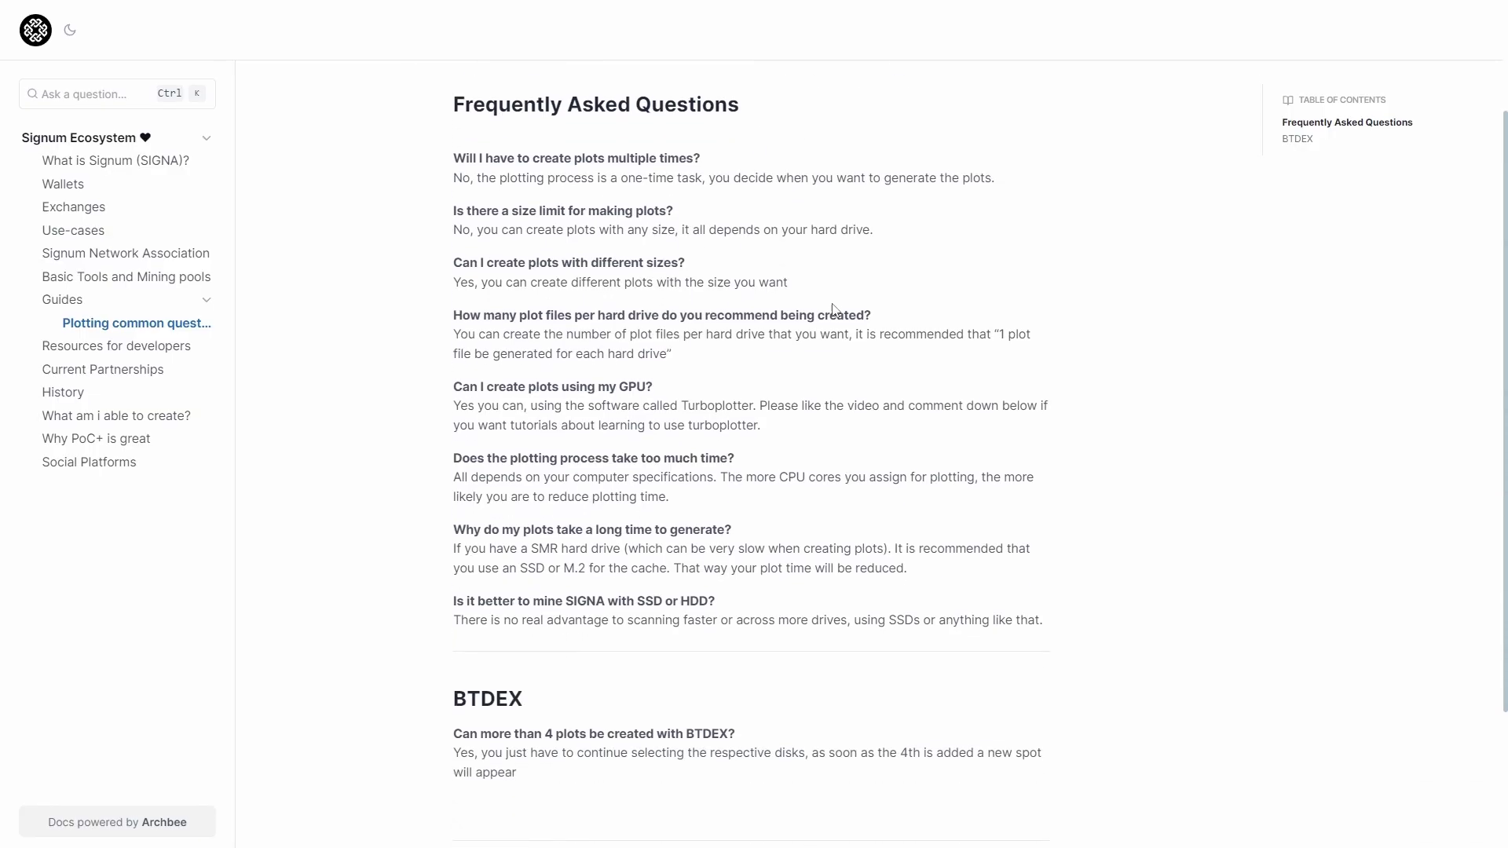
{"action": "scroll", "coordinate": [892, 313], "scroll_direction": "up", "scroll_amount": 2}
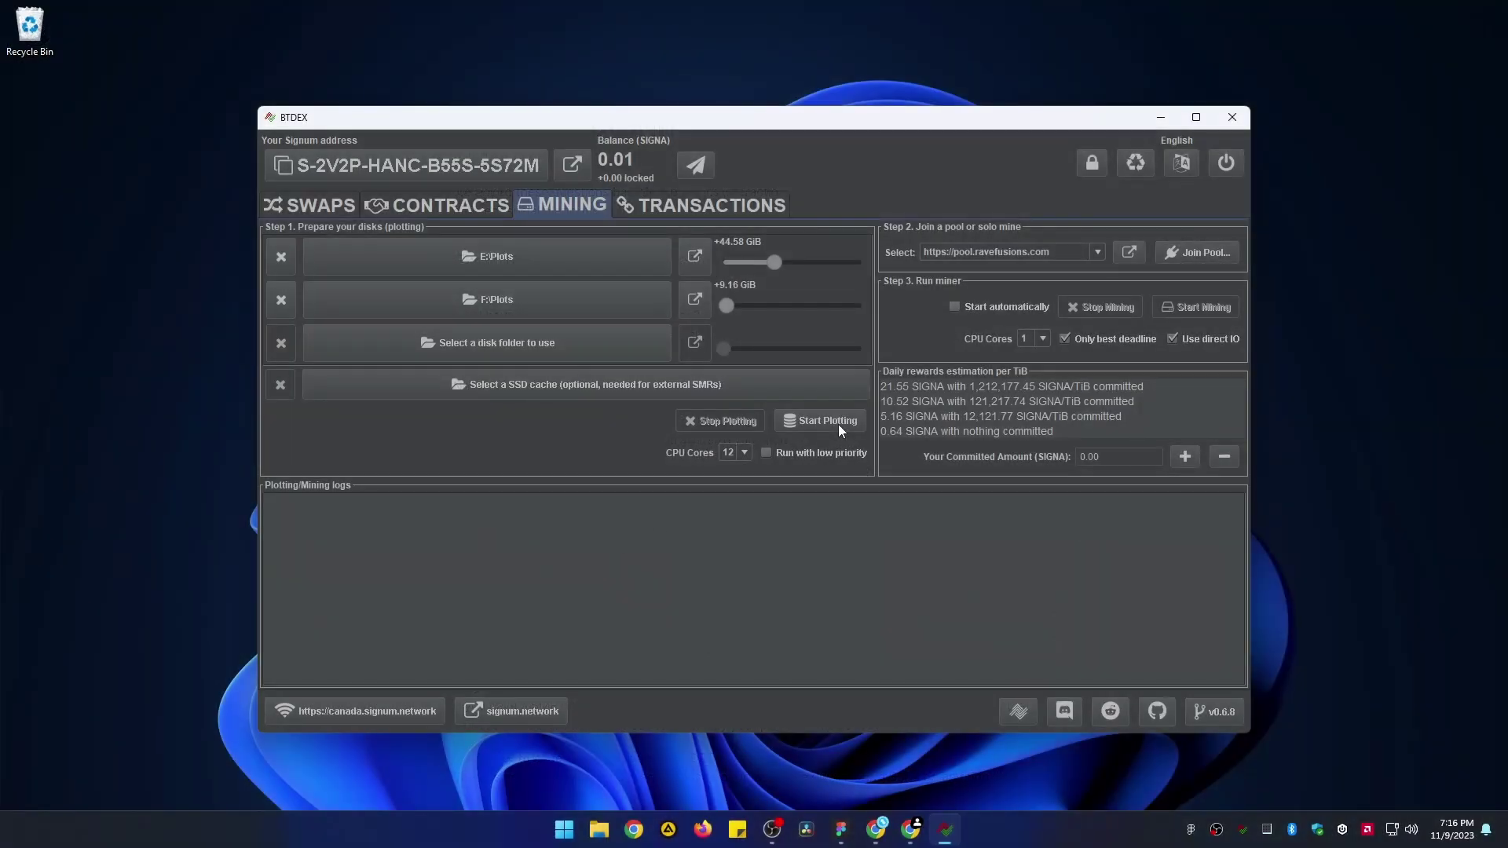
- Start plotting to E:\Plots and F:\Plots until the log reports 53.74 GiB finished
{"action": "left_click", "coordinate": [837, 424]}
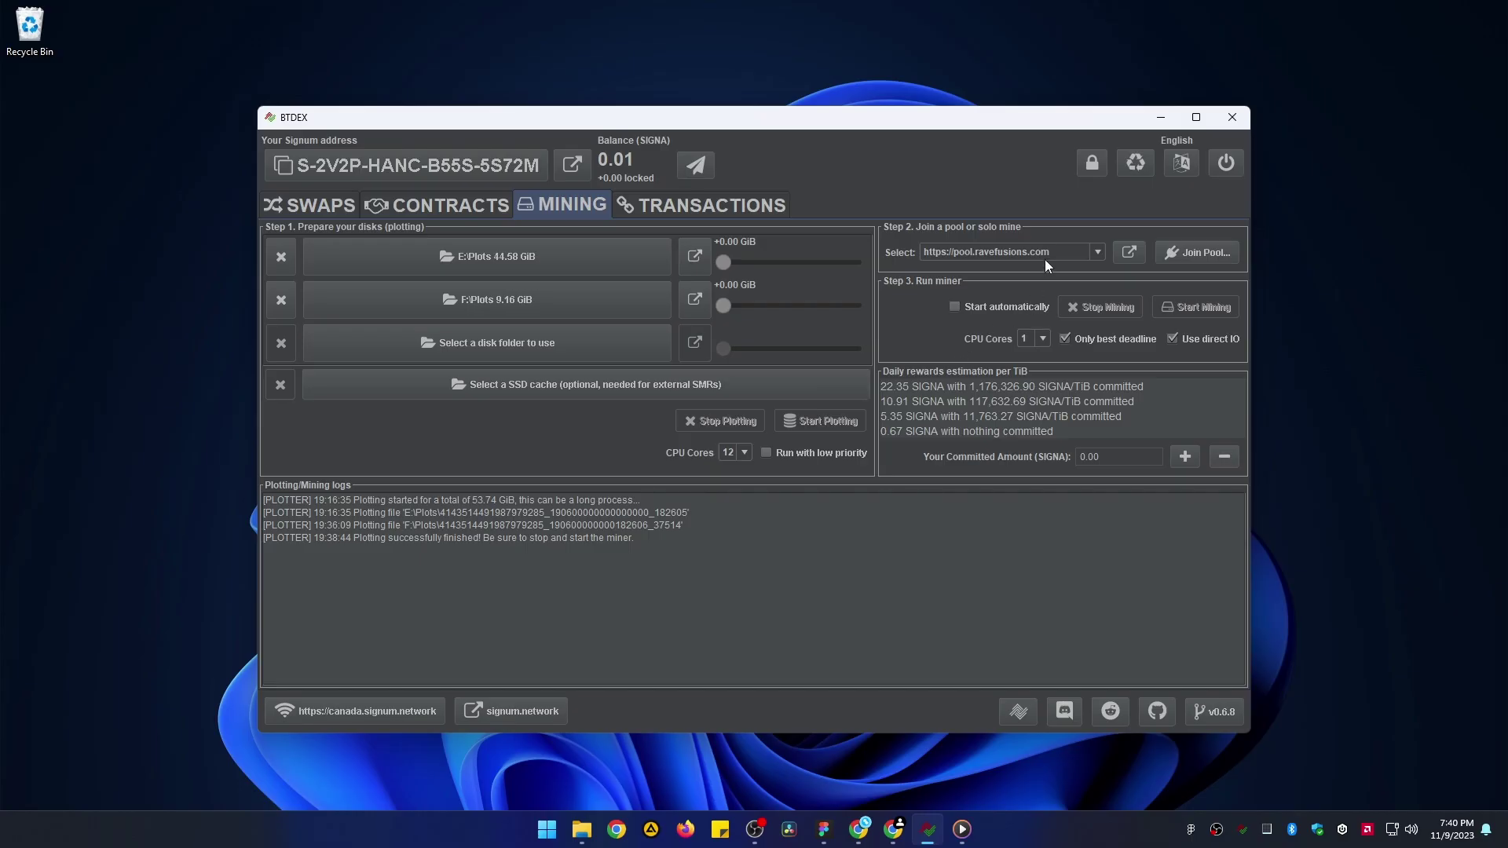
{"action": "left_click", "coordinate": [1079, 255]}
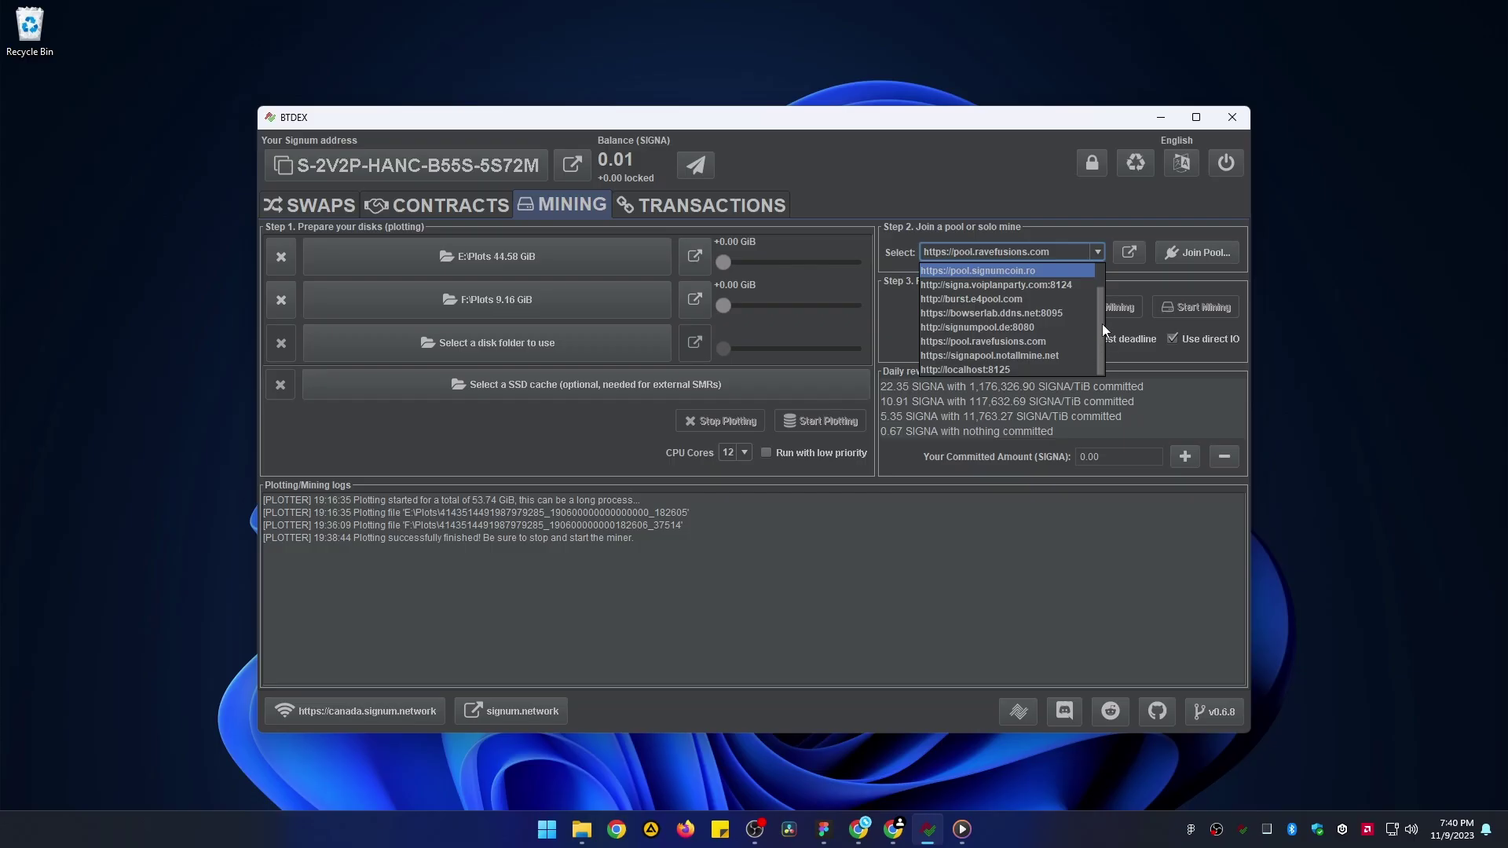
{"action": "left_click_drag", "start_coordinate": [1101, 324], "coordinate": [1104, 289]}
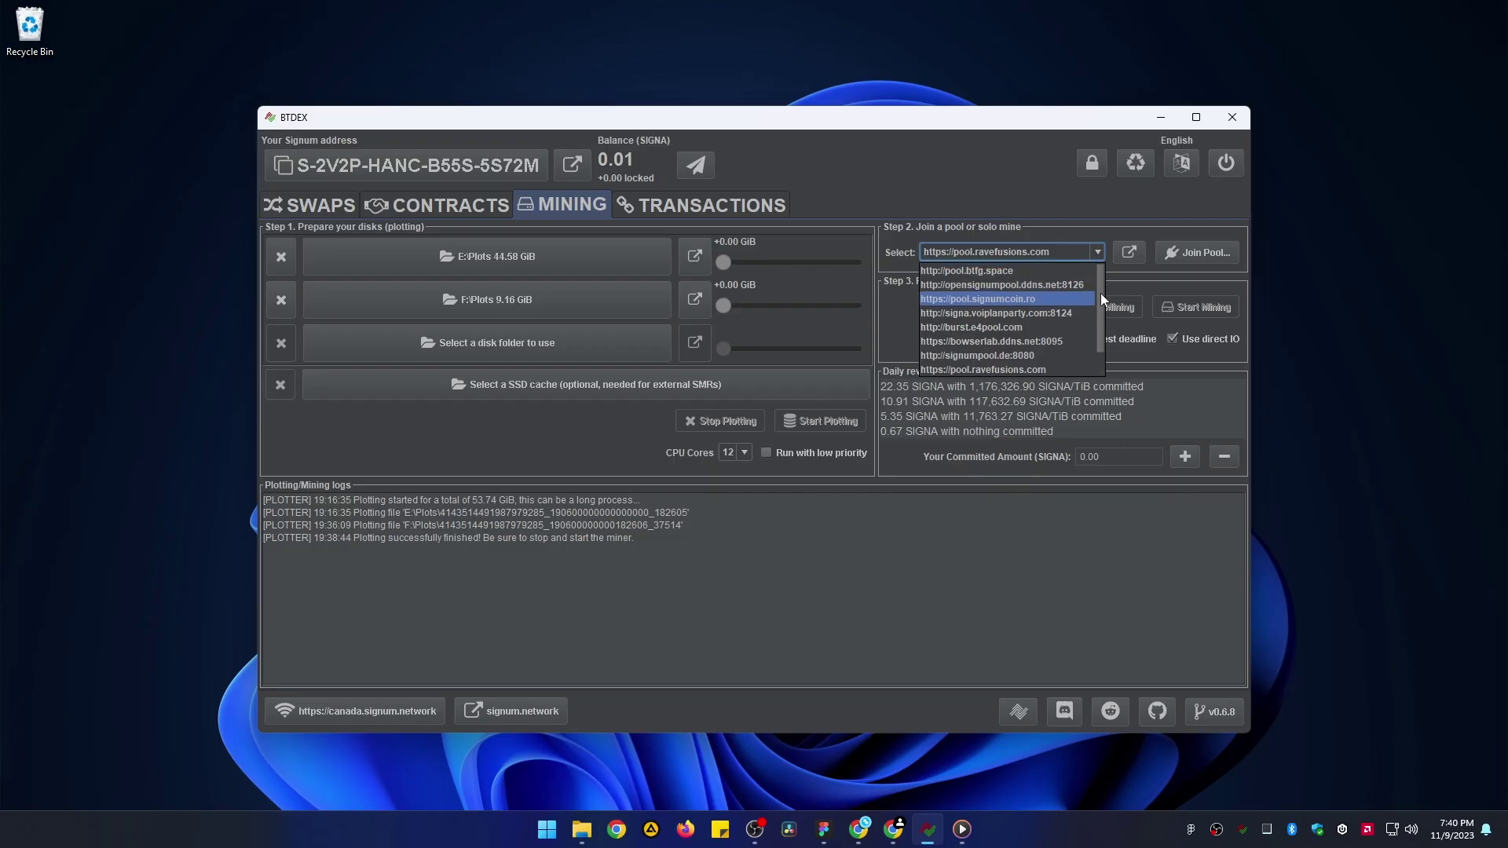
{"action": "left_click_drag", "start_coordinate": [1101, 294], "coordinate": [1099, 316]}
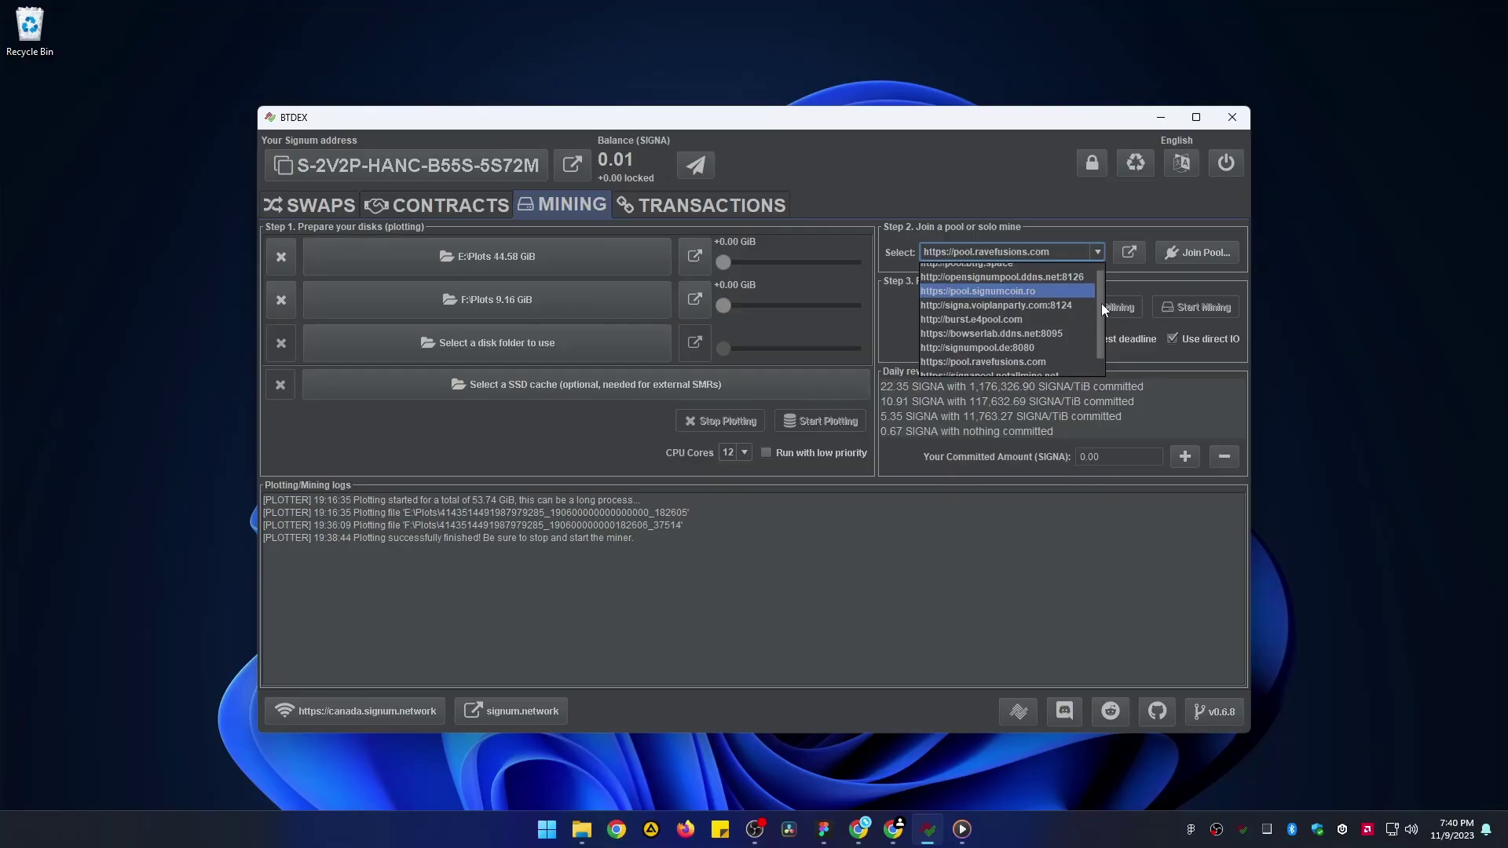
{"action": "scroll", "coordinate": [1101, 322], "scroll_direction": "down", "scroll_amount": 1}
{"action": "left_click", "coordinate": [1042, 338]}
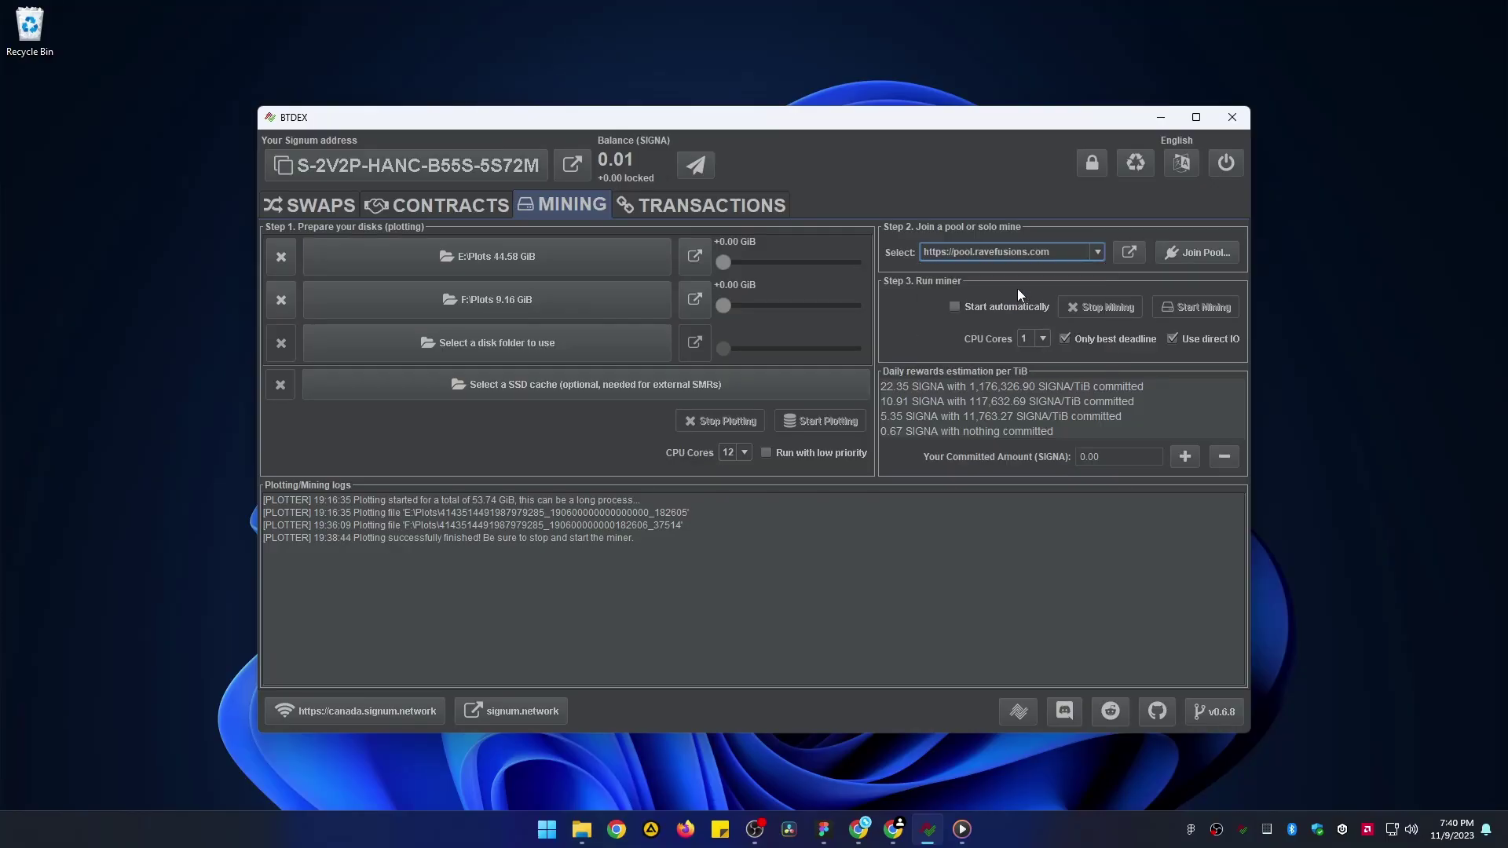
- Join the ravefusions pool with the fee lowered to 0.01 SIGNA, then check TRANSACTIONS
{"action": "left_click", "coordinate": [1171, 254]}
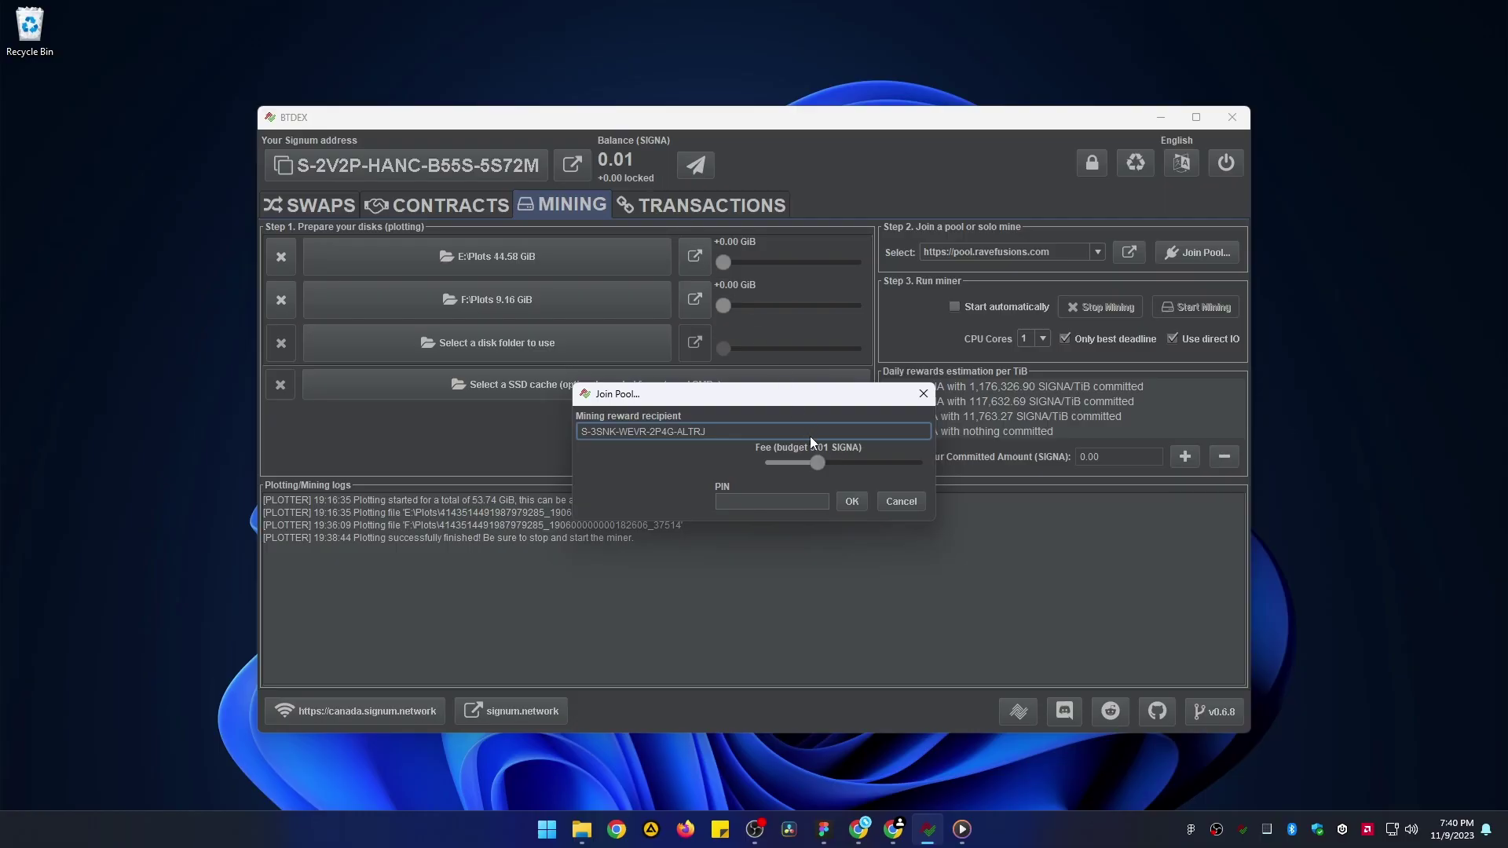
{"action": "left_click", "coordinate": [818, 464]}
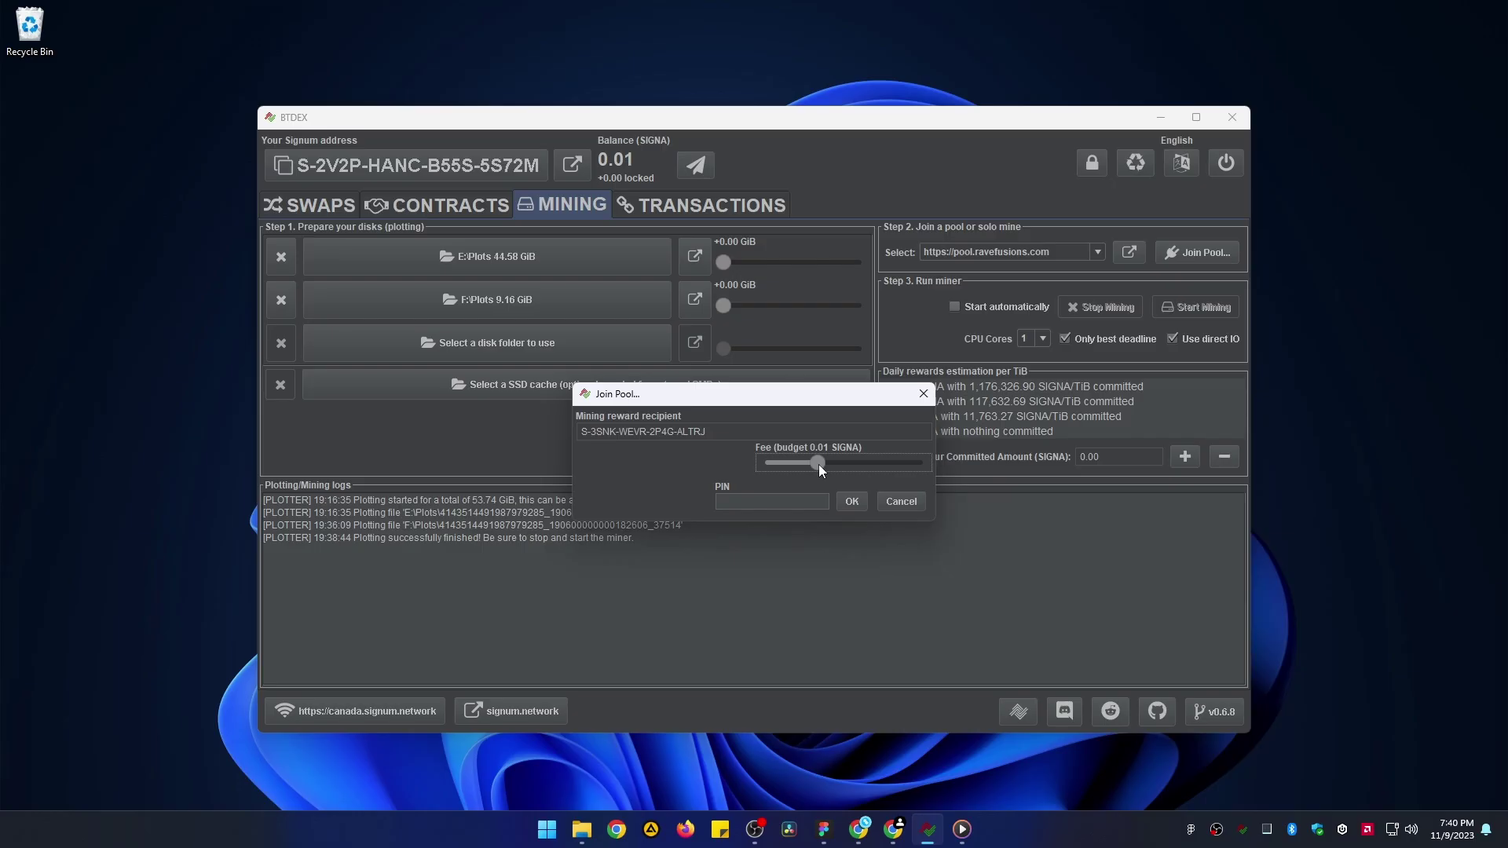
{"action": "left_click_drag", "start_coordinate": [818, 464], "coordinate": [780, 464]}
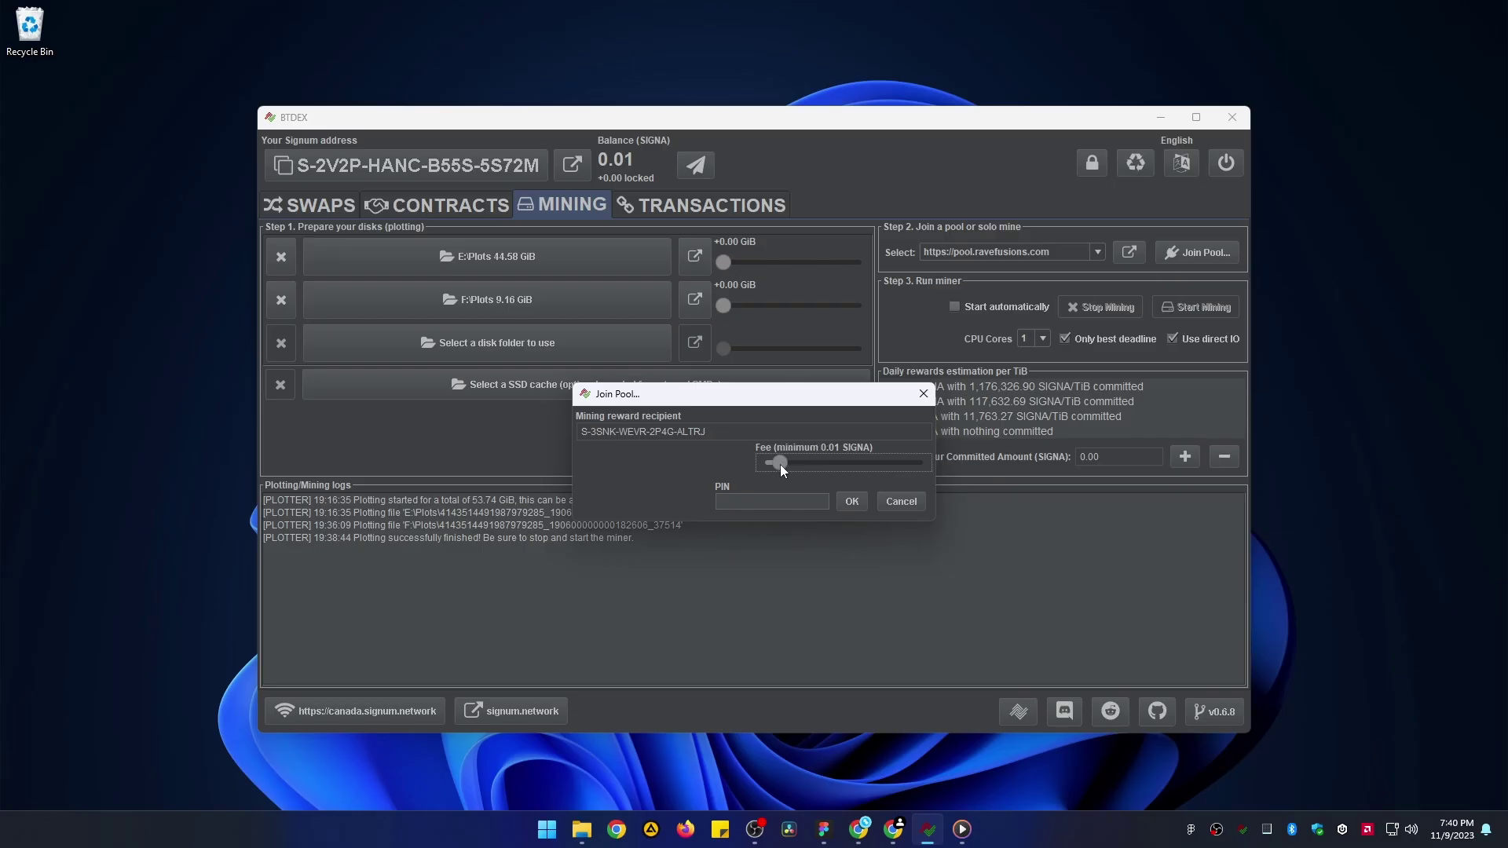
{"action": "left_click", "coordinate": [738, 495]}
{"action": "left_click", "coordinate": [853, 503]}
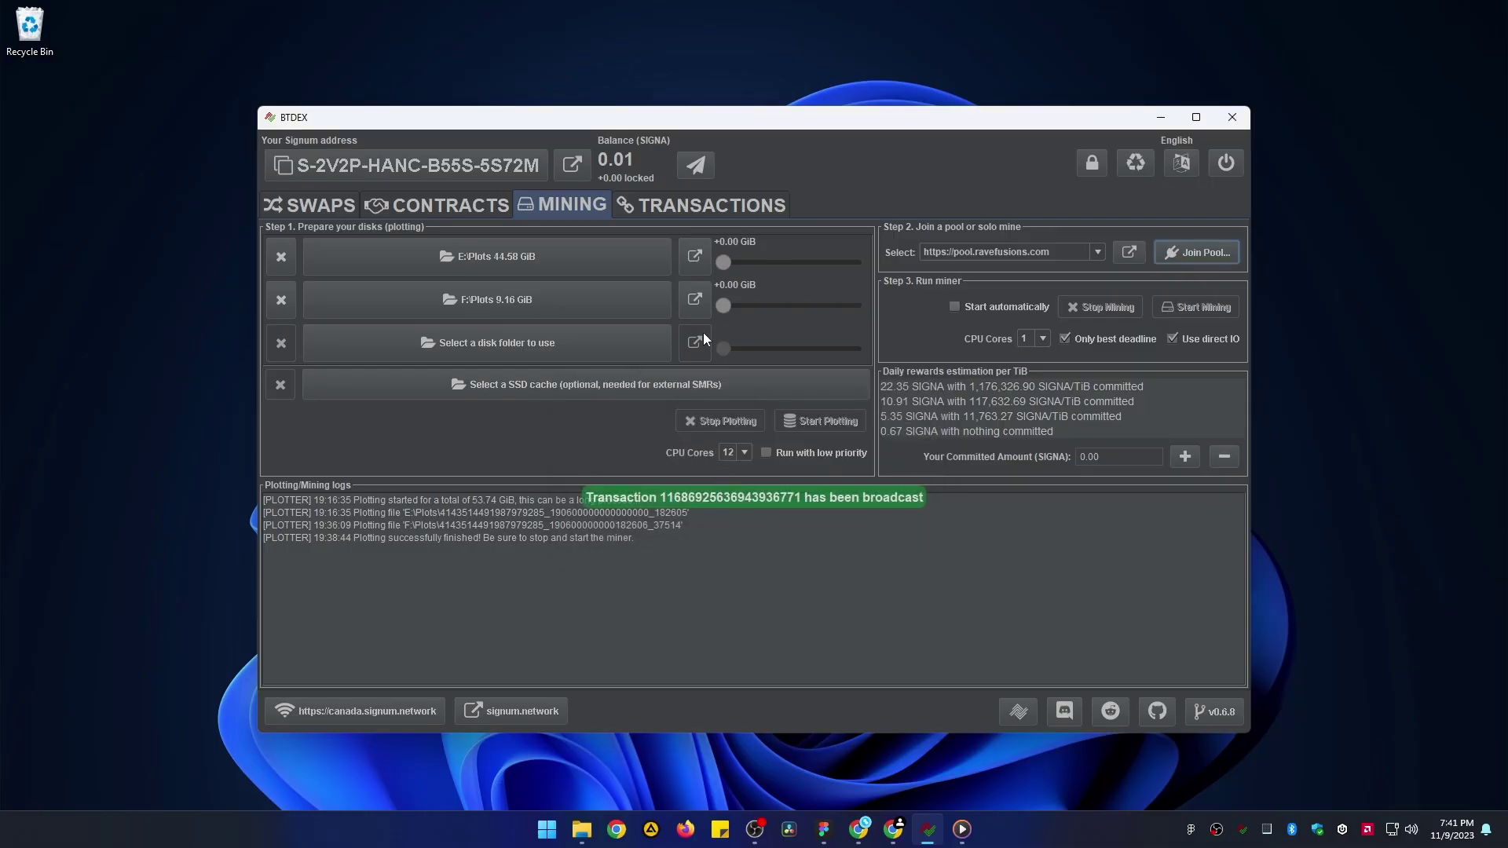
{"action": "left_click", "coordinate": [708, 211]}
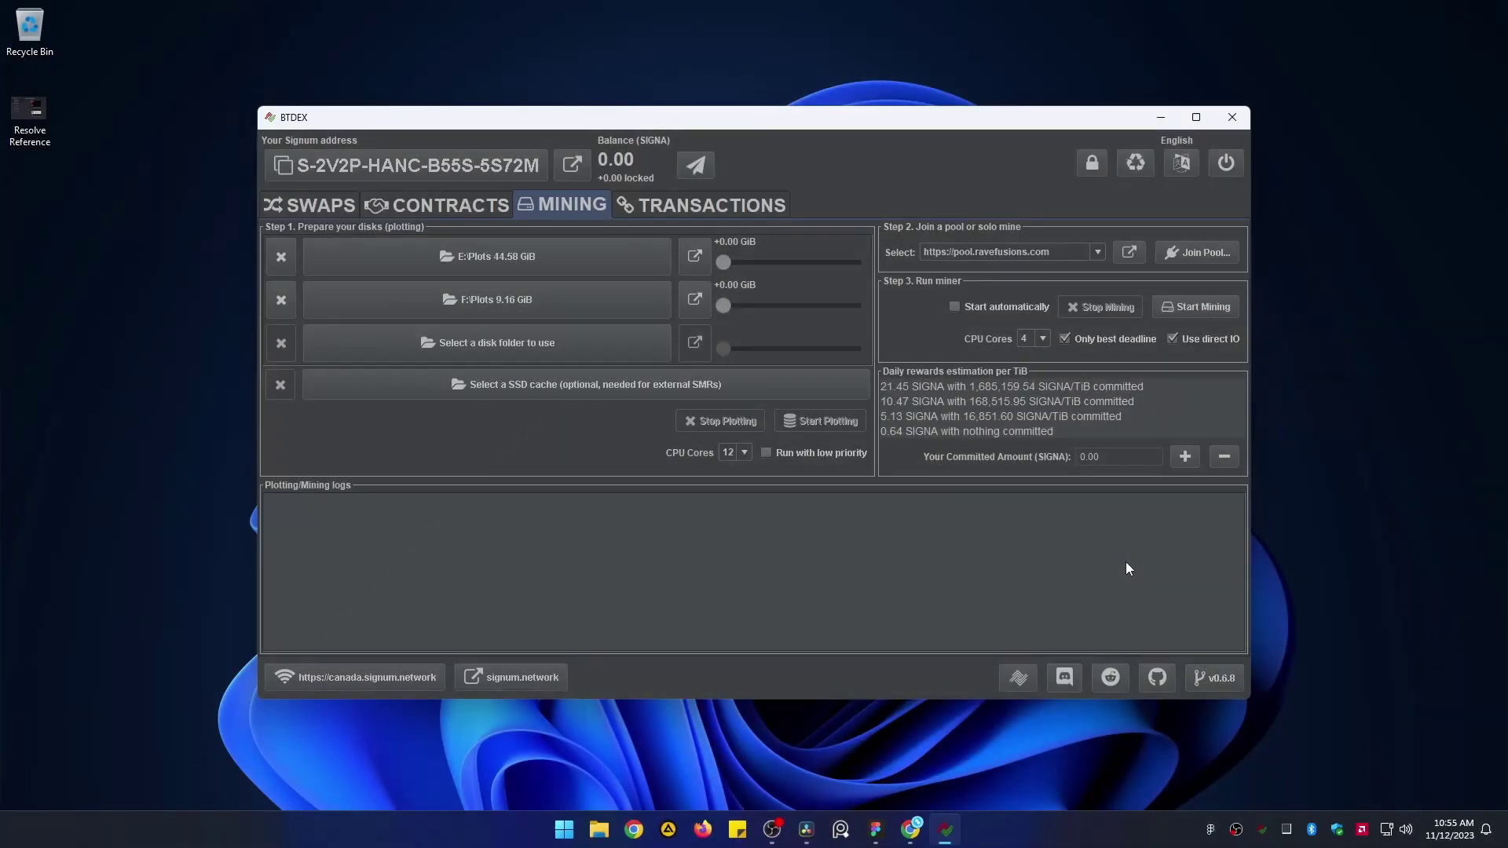
- Start the miner with 4 CPU cores on the plotted E: and F: drives
{"action": "left_click", "coordinate": [1181, 308]}
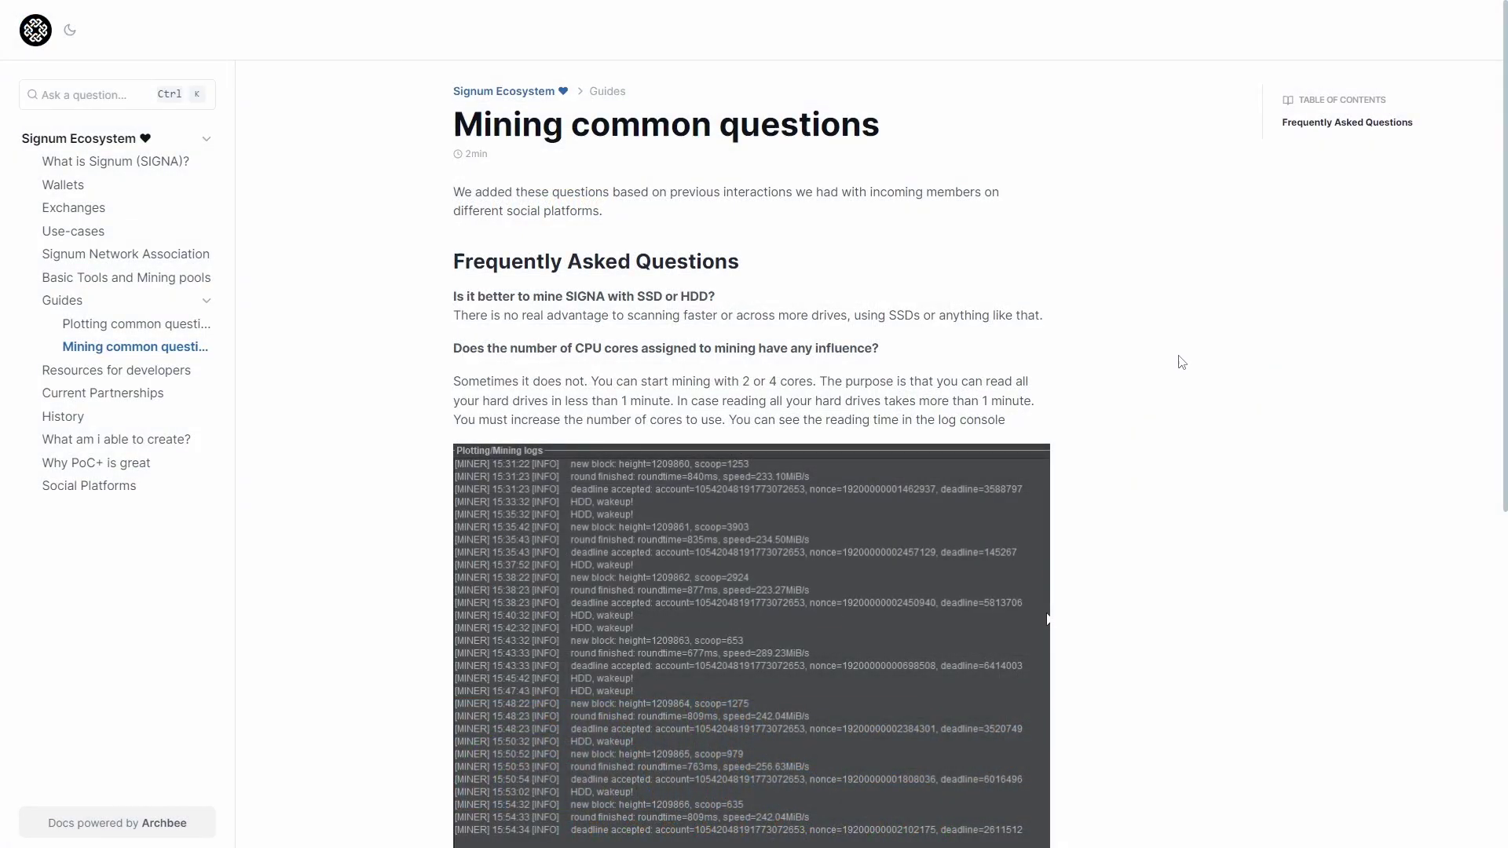
{"action": "scroll", "coordinate": [1182, 362], "scroll_direction": "down", "scroll_amount": 3}
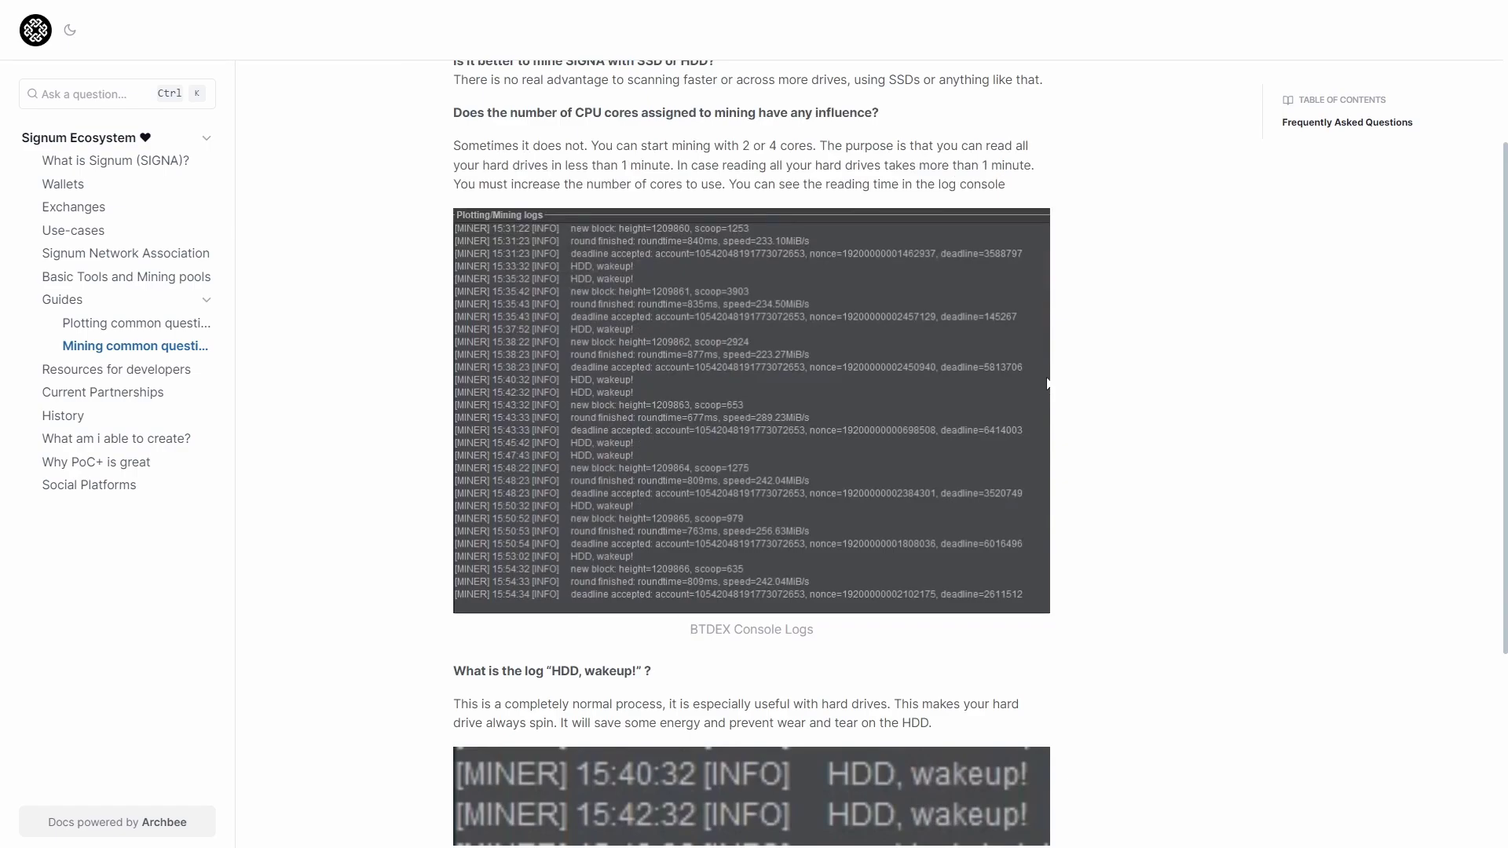
{"action": "scroll", "coordinate": [1350, 600], "scroll_direction": "up", "scroll_amount": 3}
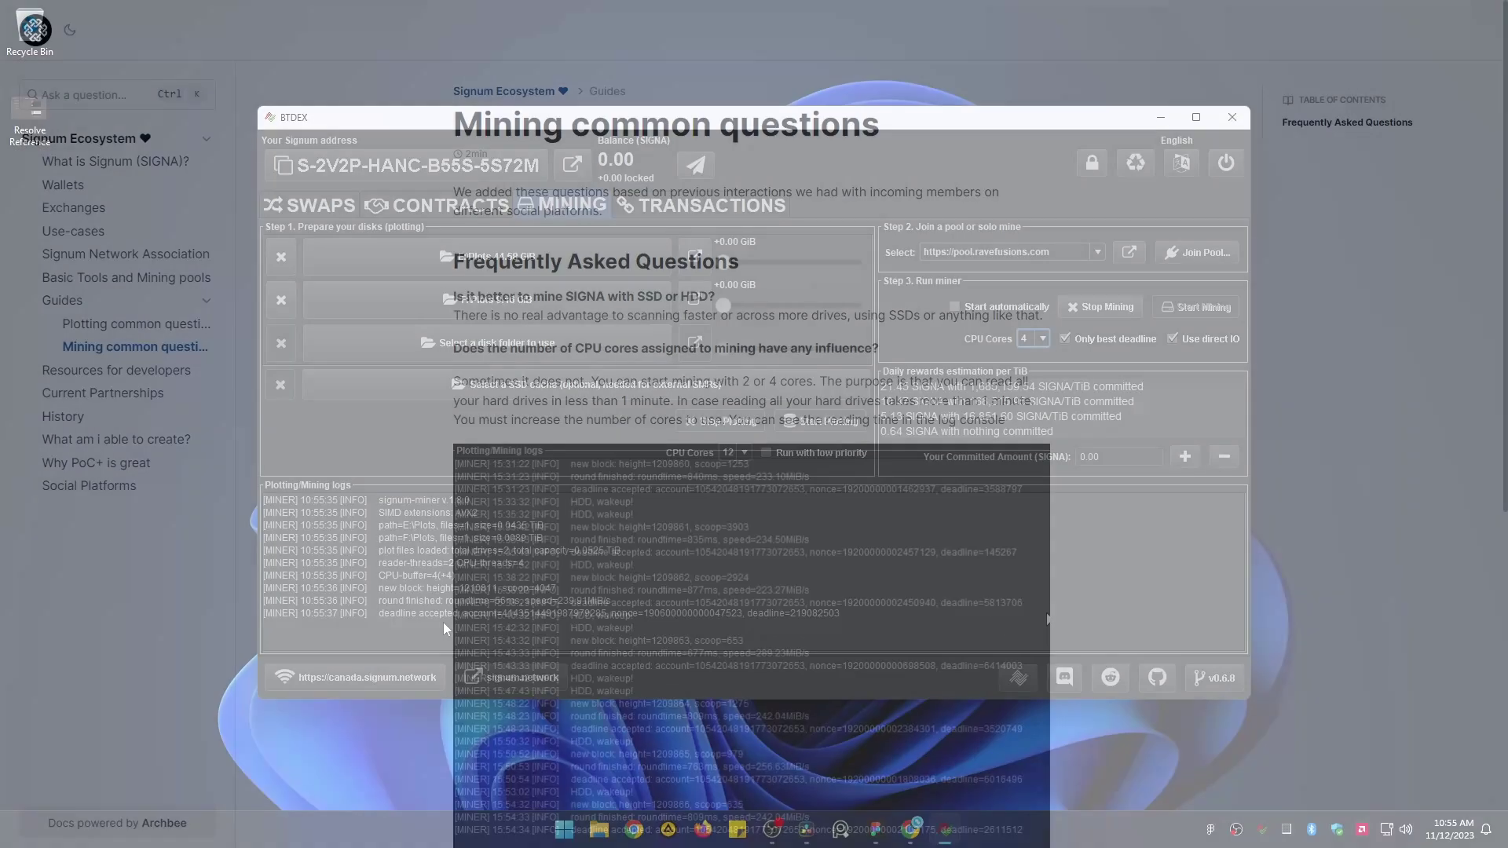